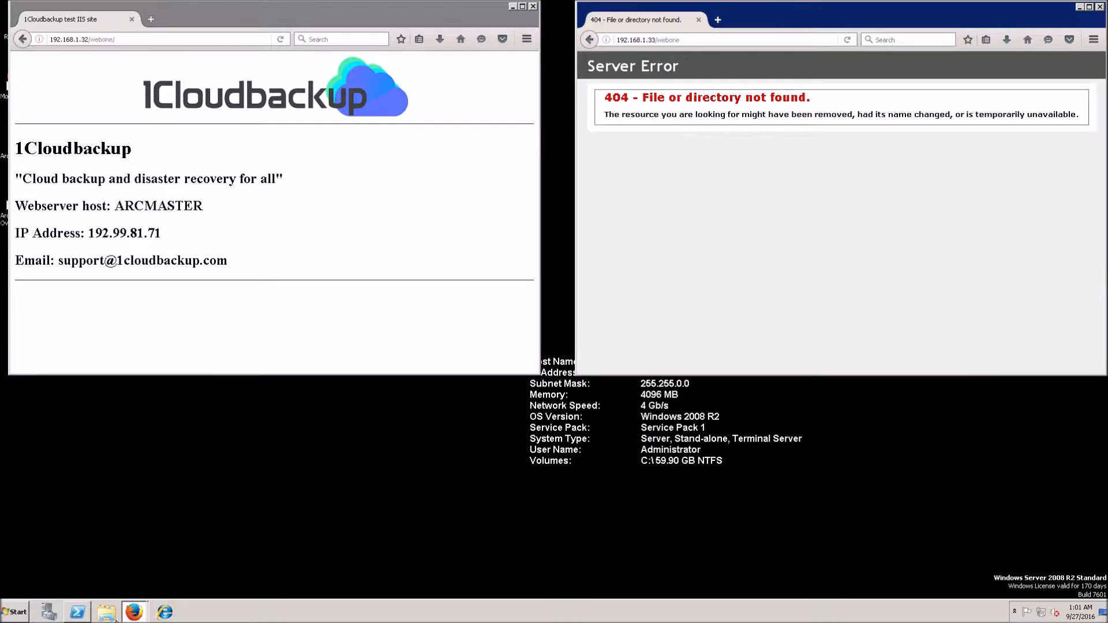
Step: Open a new Windows Explorer Libraries window from the taskbar Explorer icon
left_click(100, 575)
right_click(107, 611)
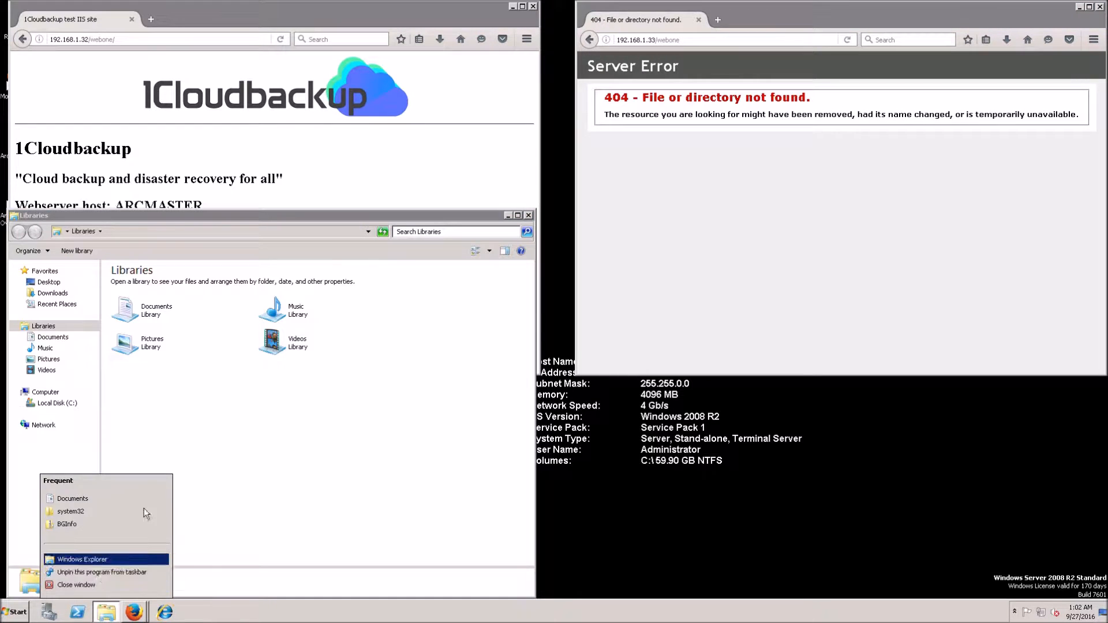
Step: Place a second Explorer window on the right, then browse \\192.168.1.32\c$\inetpub\wwwroot to show webone
left_click(352, 218)
left_click_drag(352, 218, 953, 226)
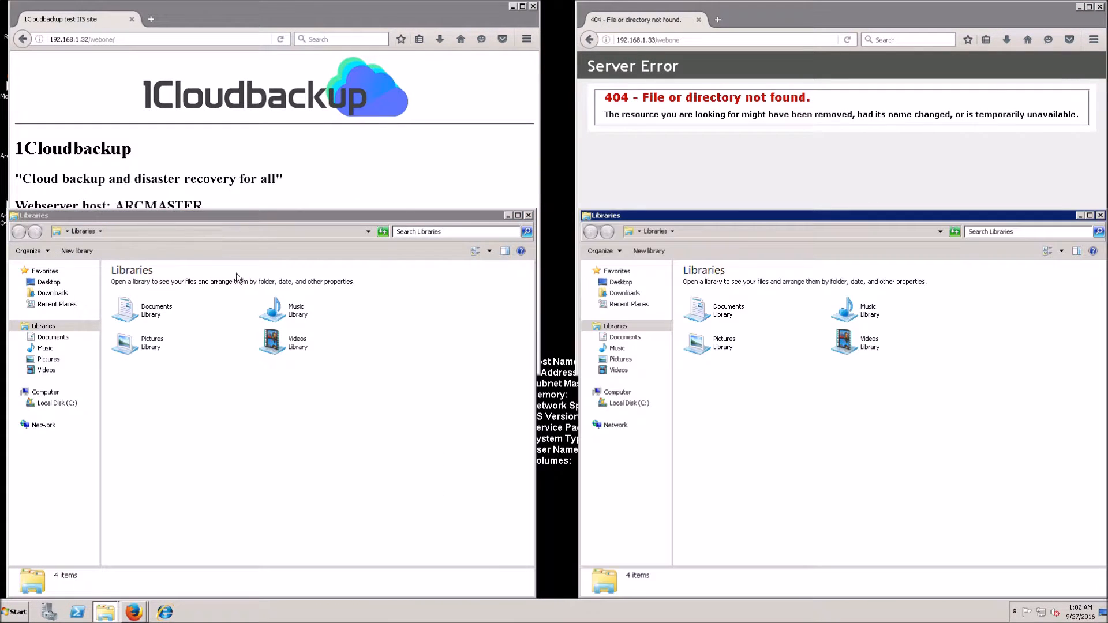
left_click(217, 234)
type("1")
key("BackSpace")
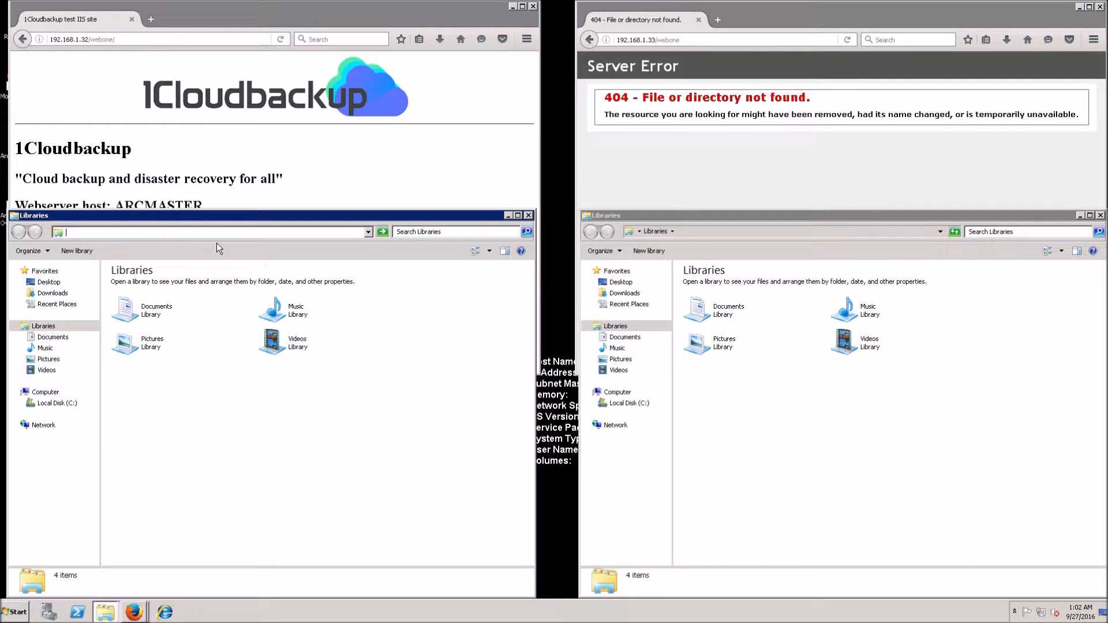
type("\\\\192.168.1.")
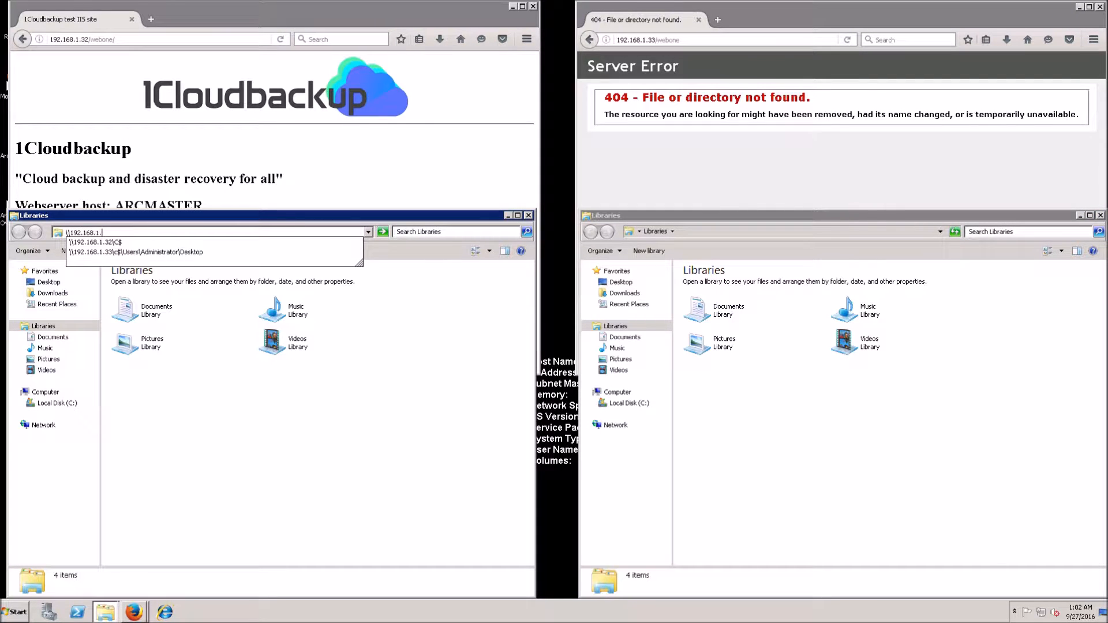
left_click(216, 244)
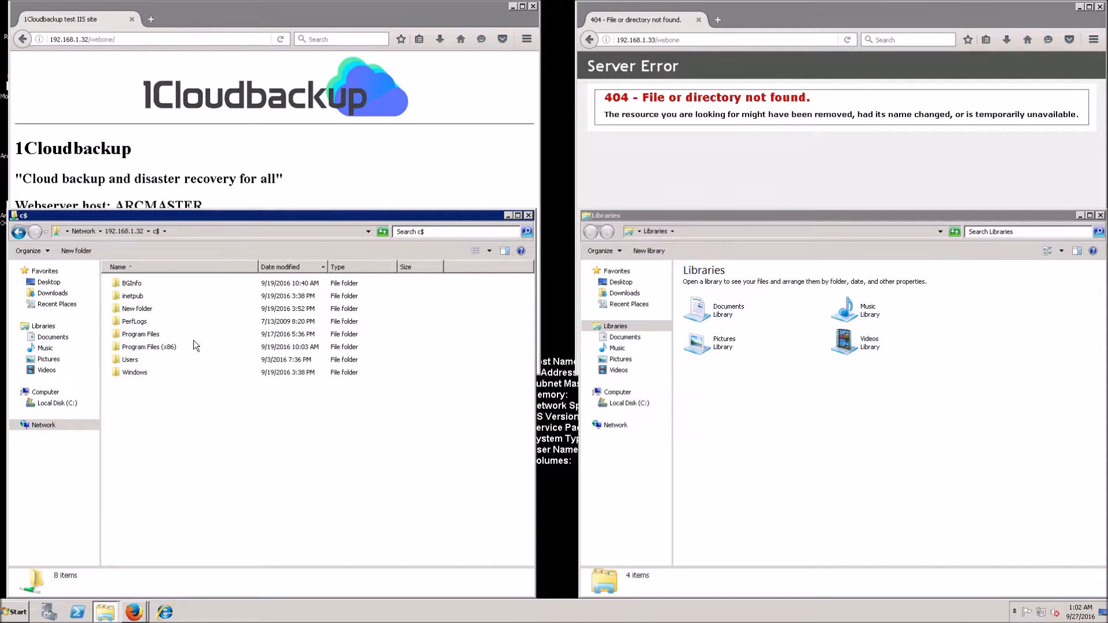
double_click(137, 298)
double_click(135, 335)
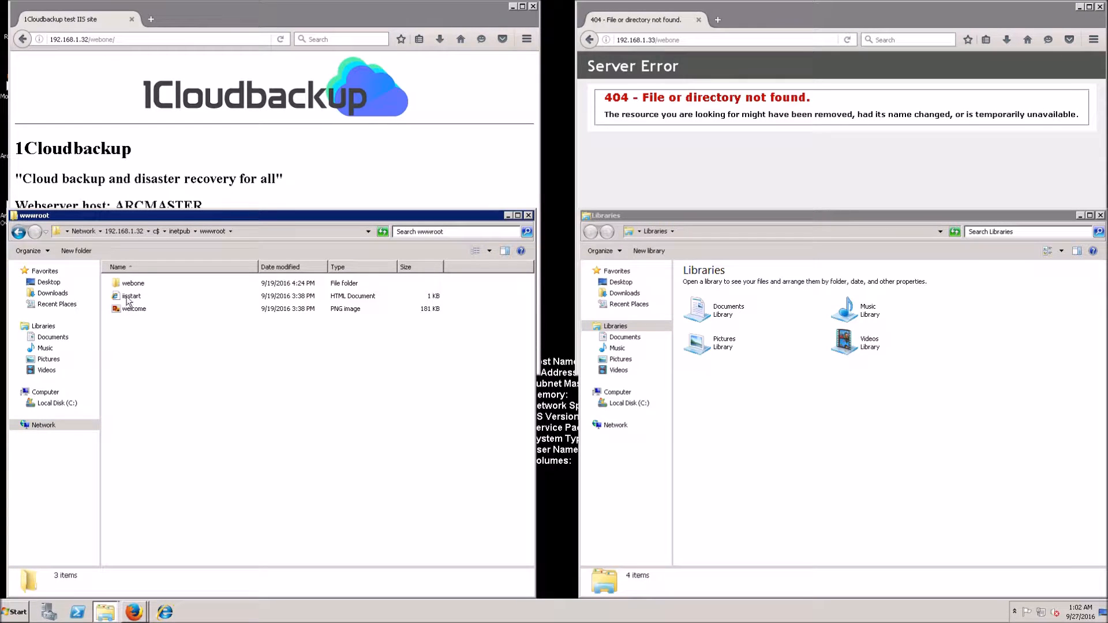
left_click(132, 284)
Step: Browse \\192.168.1.33\c$\inetpub\wwwroot, which lacks webone, and minimize the 192.168.1.32 windows
left_click(714, 233)
type("\\")
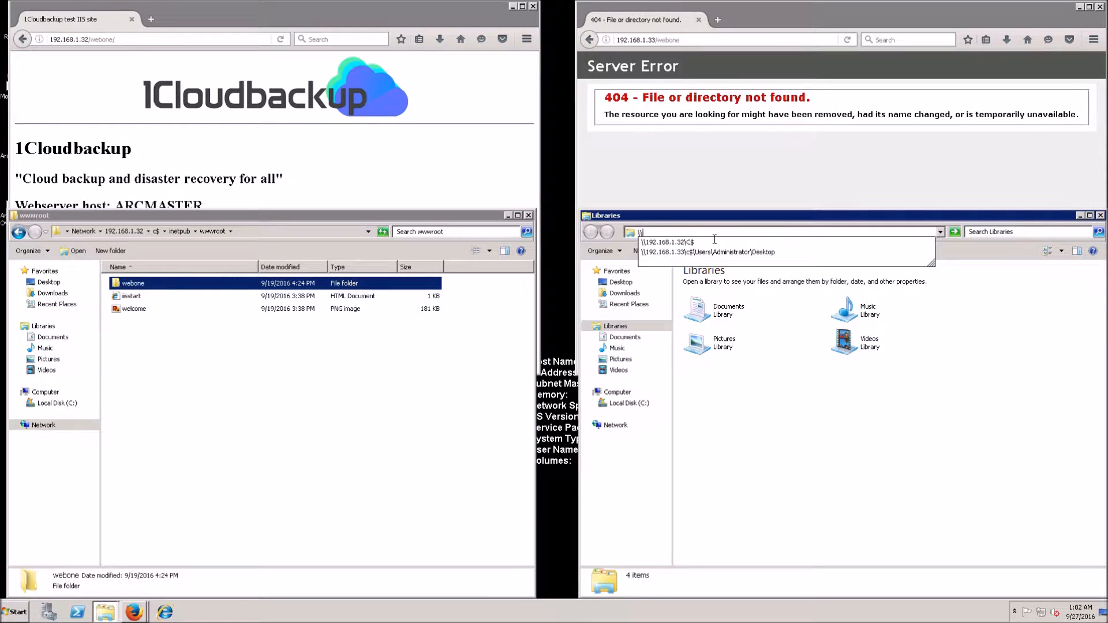
type("192.168.1.33\\c$")
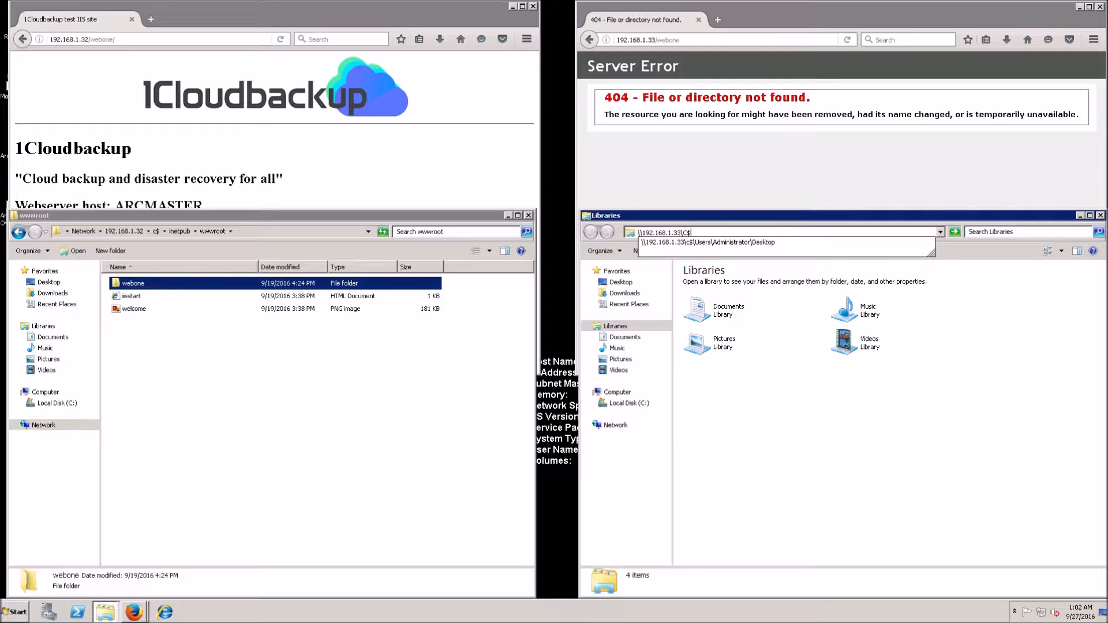
key("Return")
double_click(705, 283)
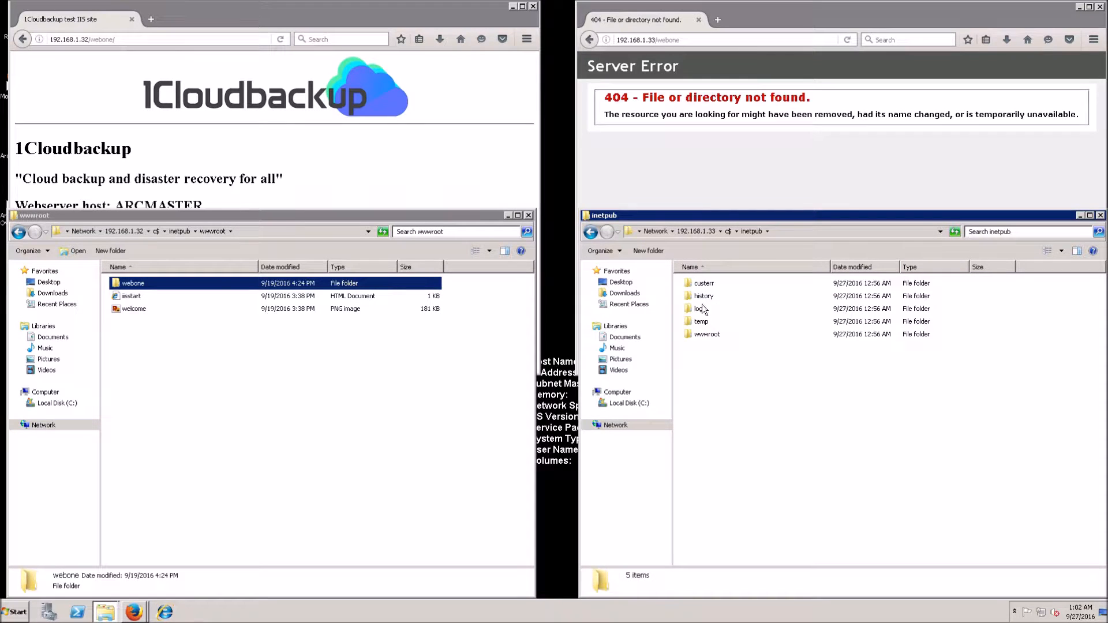
double_click(705, 334)
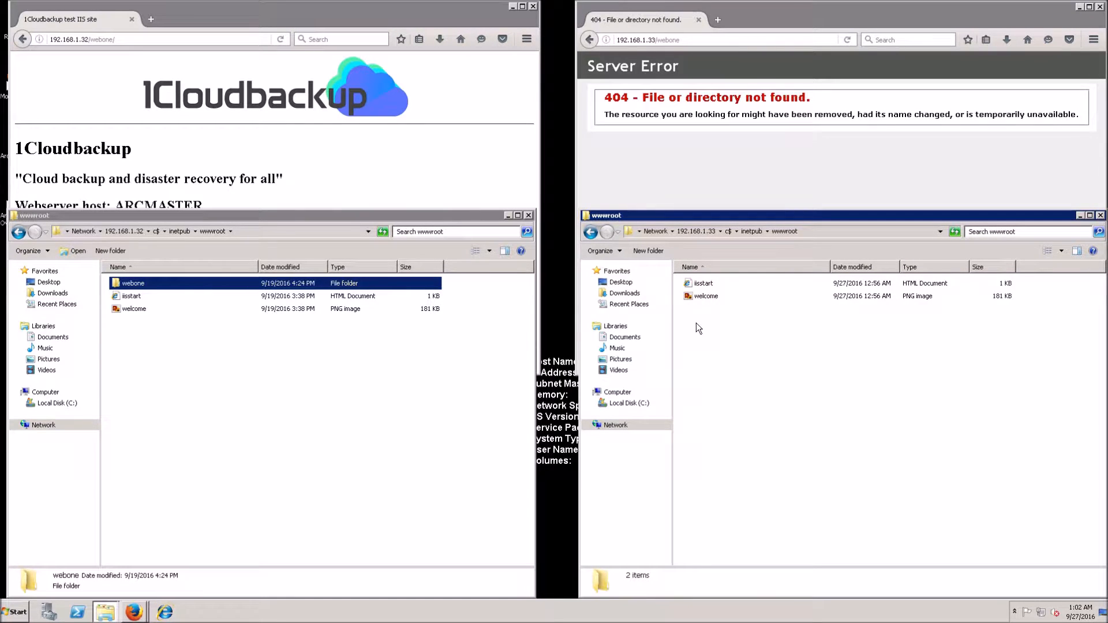
left_click(508, 215)
left_click(512, 5)
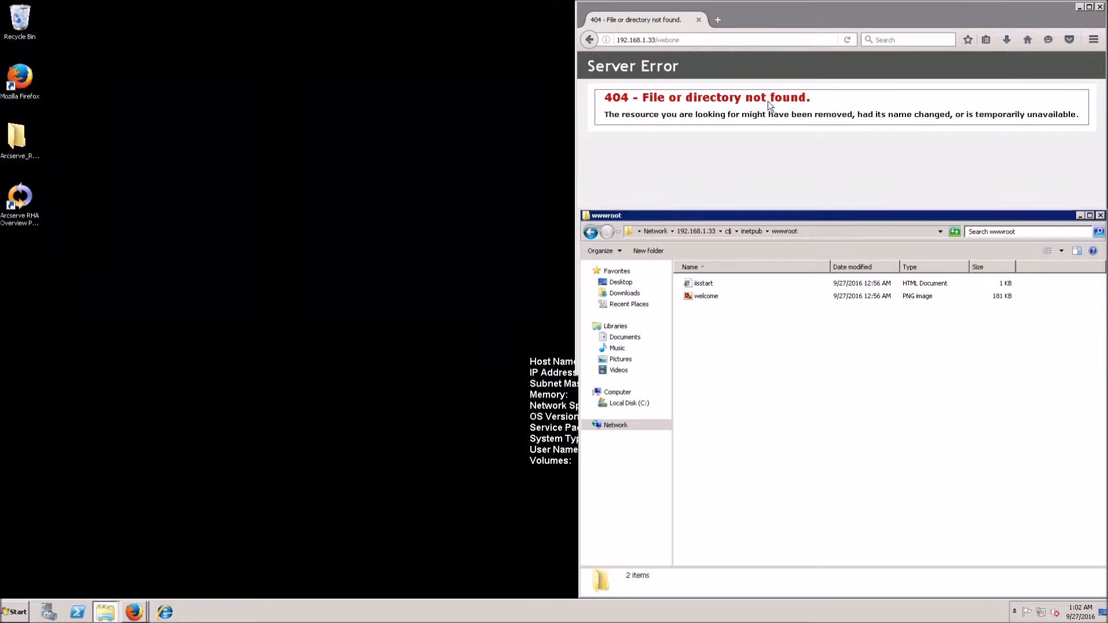
Step: Minimize the 192.168.1.33 Firefox window and the remaining Explorer window
left_click(1081, 14)
left_click(1079, 7)
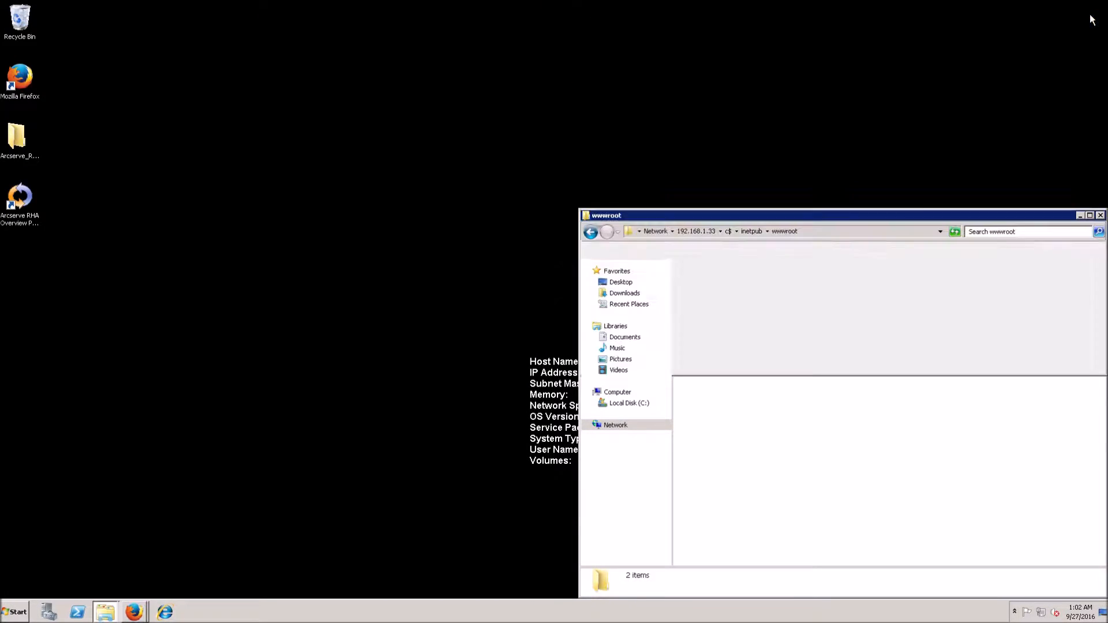
left_click(1080, 216)
Step: Run mstsc and log in to 192.168.1.32 over Remote Desktop with the account password
key("super")
type("mstsc")
key("Return")
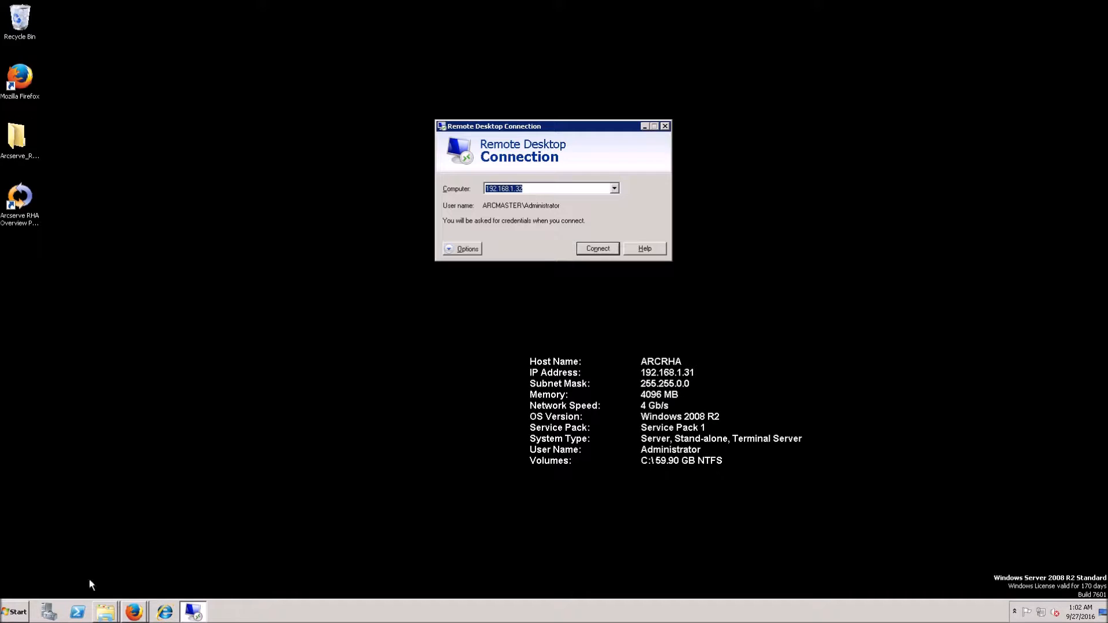
left_click(598, 249)
type("••••••••••••••••")
key("Return")
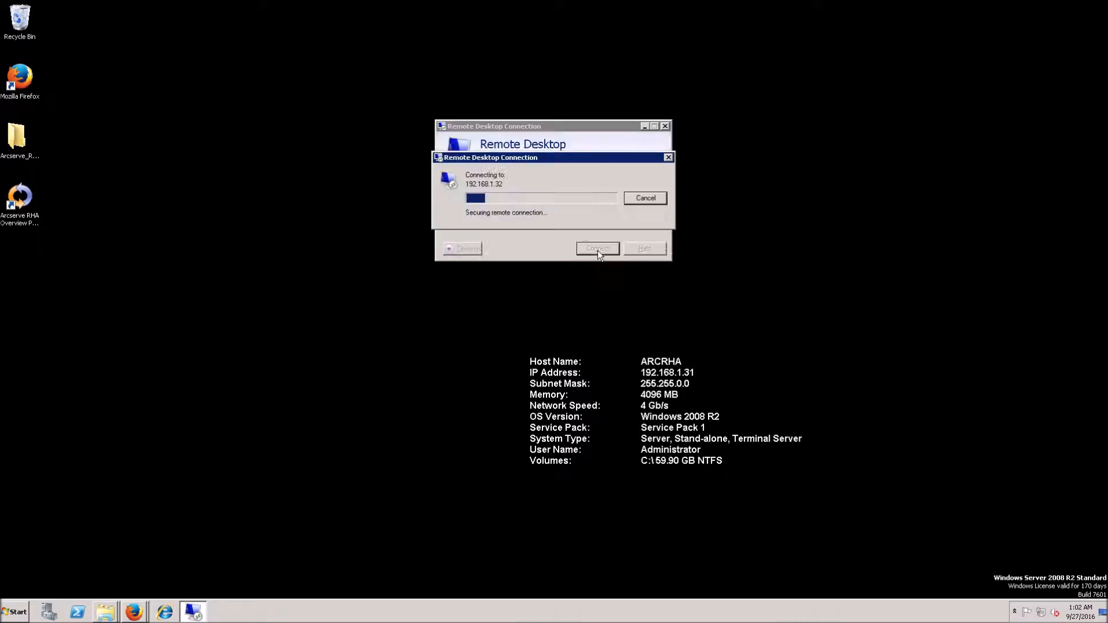
left_click_drag(487, 14, 421, 16)
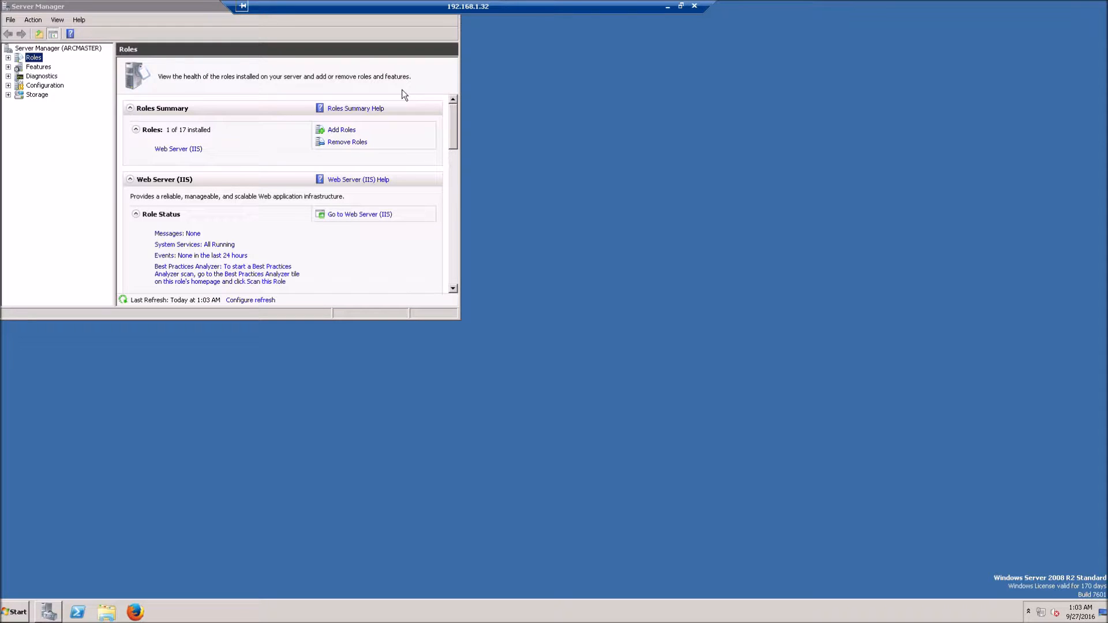
Step: Maximize Server Manager and add IIS 6 Management Compatibility role services to the Web Server role
double_click(212, 10)
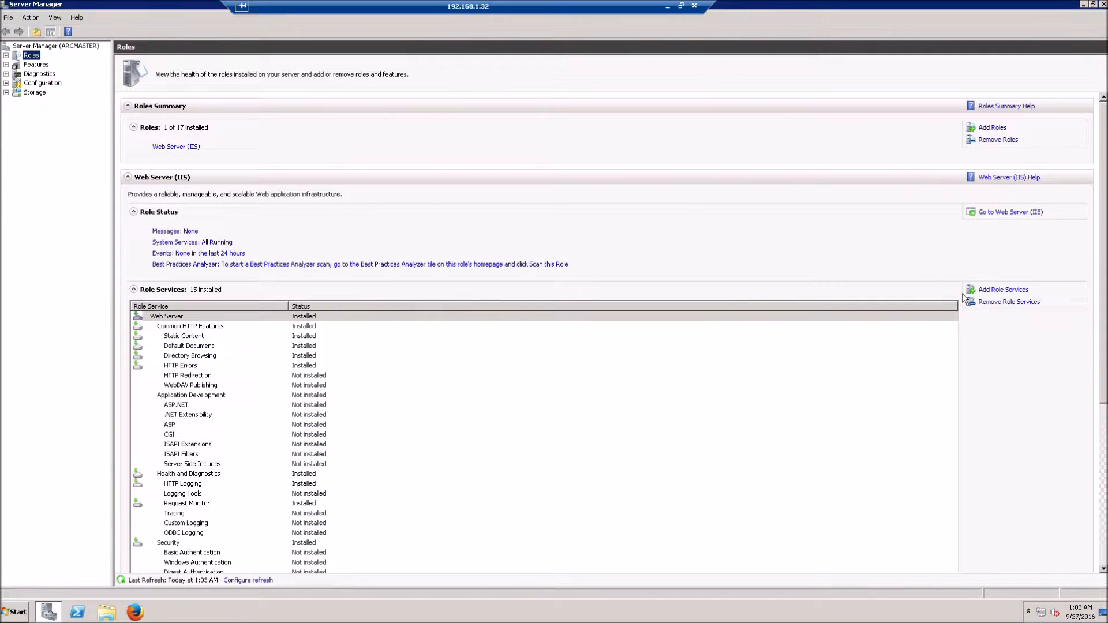
left_click(1003, 292)
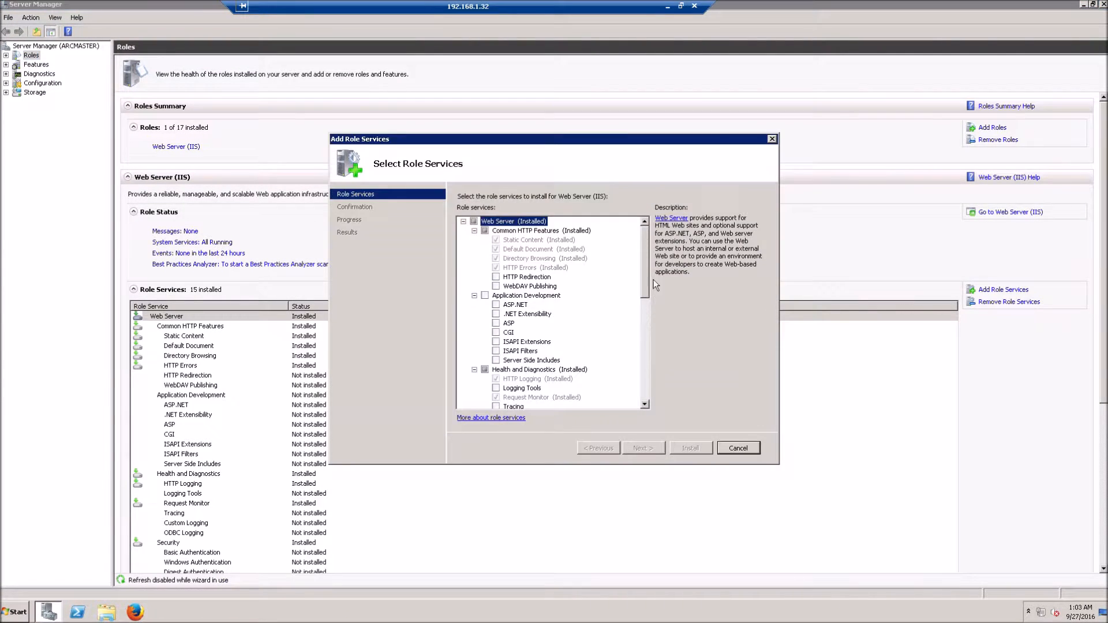
left_click_drag(646, 284, 647, 390)
left_click(495, 332)
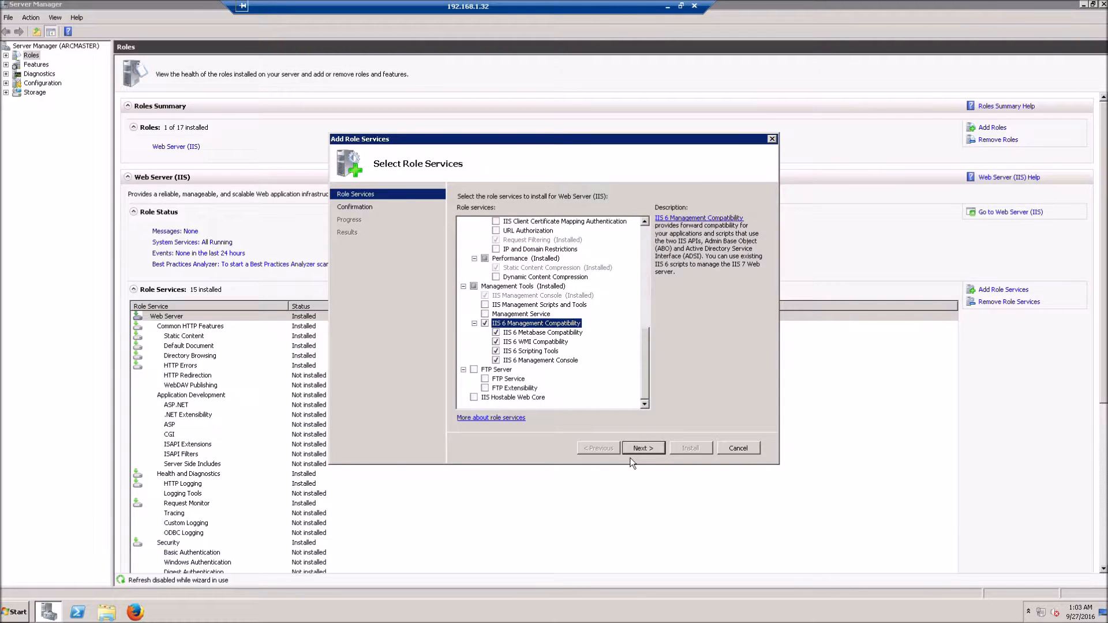
left_click(640, 454)
left_click(682, 449)
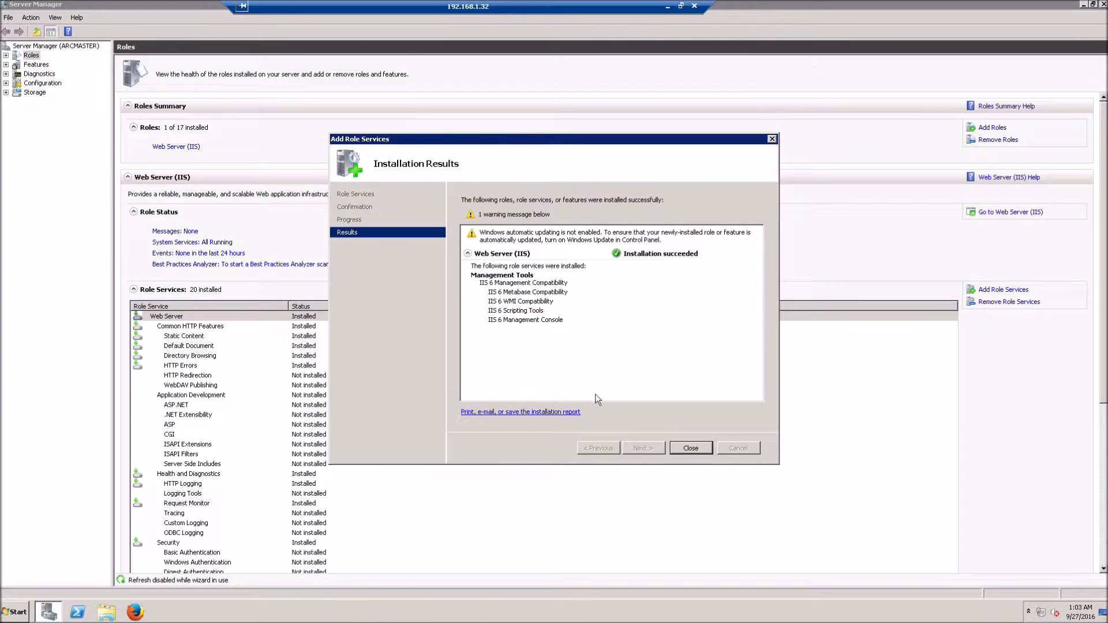
left_click(692, 449)
left_click(14, 612)
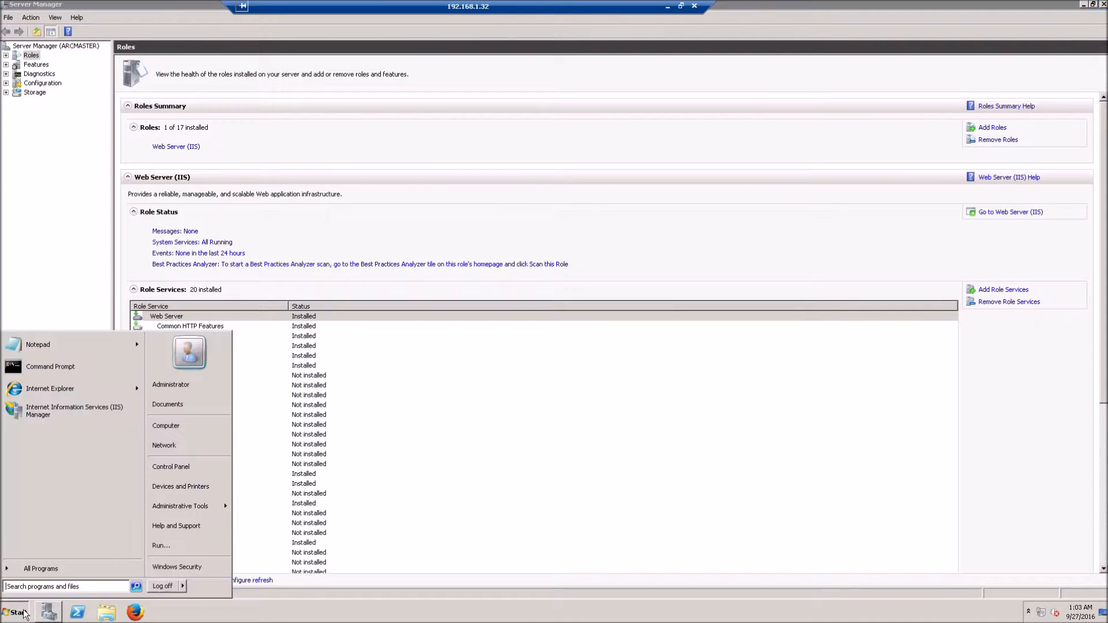
Step: Log off 192.168.1.32 and open a Remote Desktop session to 192.168.1.33 via mstsc
left_click(160, 585)
left_click(23, 613)
type("mstsc")
key("Return")
key("End")
key("BackSpace")
type("3")
key("Return")
type("•••••••••••••")
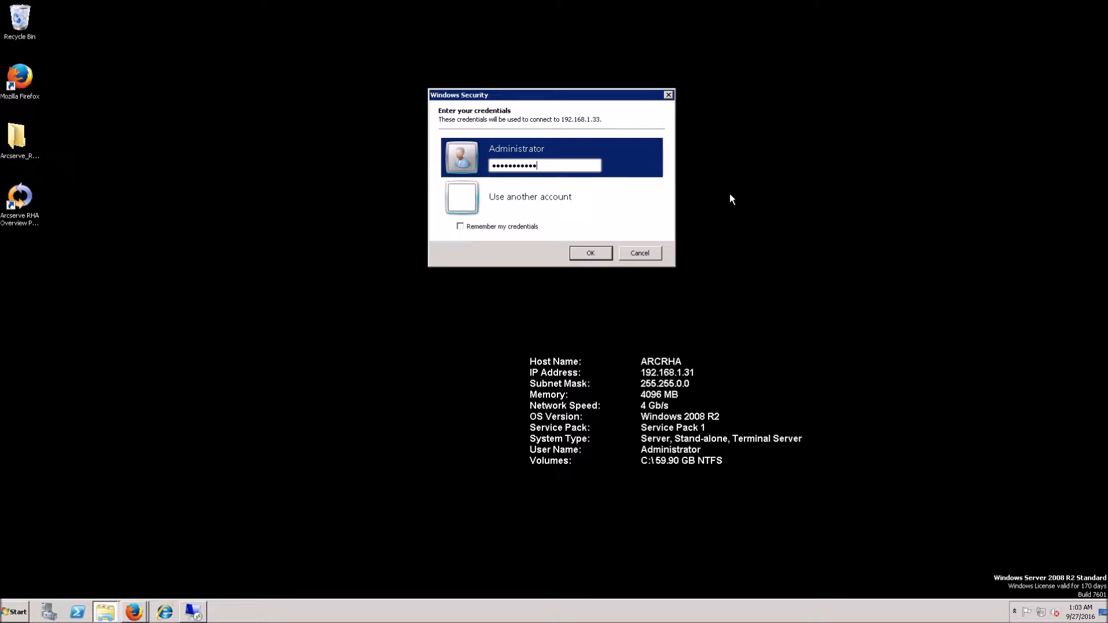
key("Return")
left_click_drag(379, 9, 304, 9)
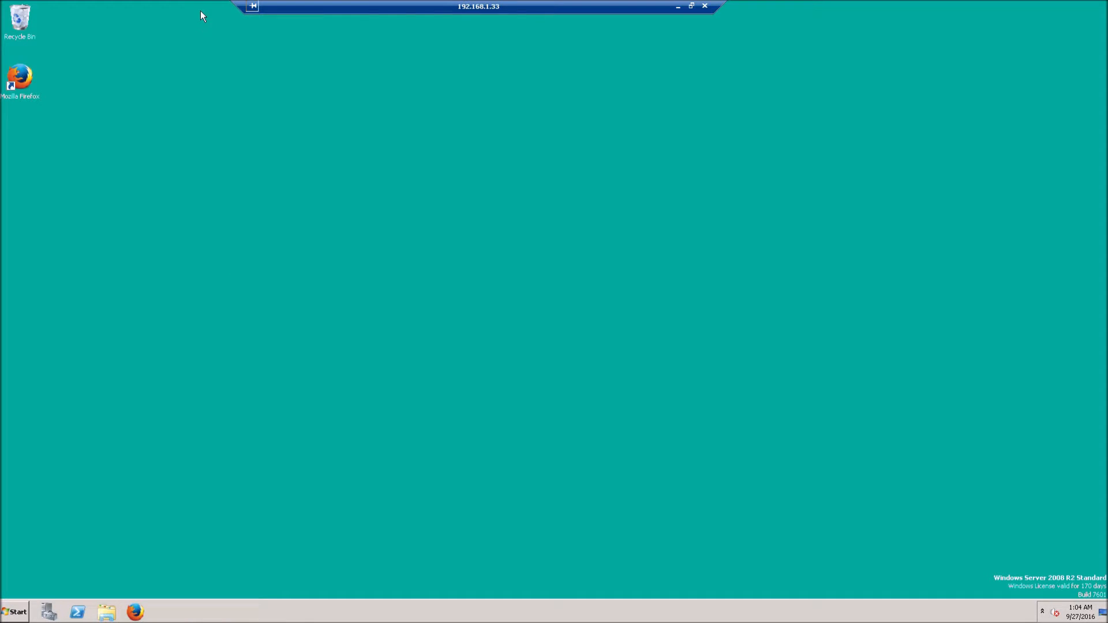
double_click(206, 34)
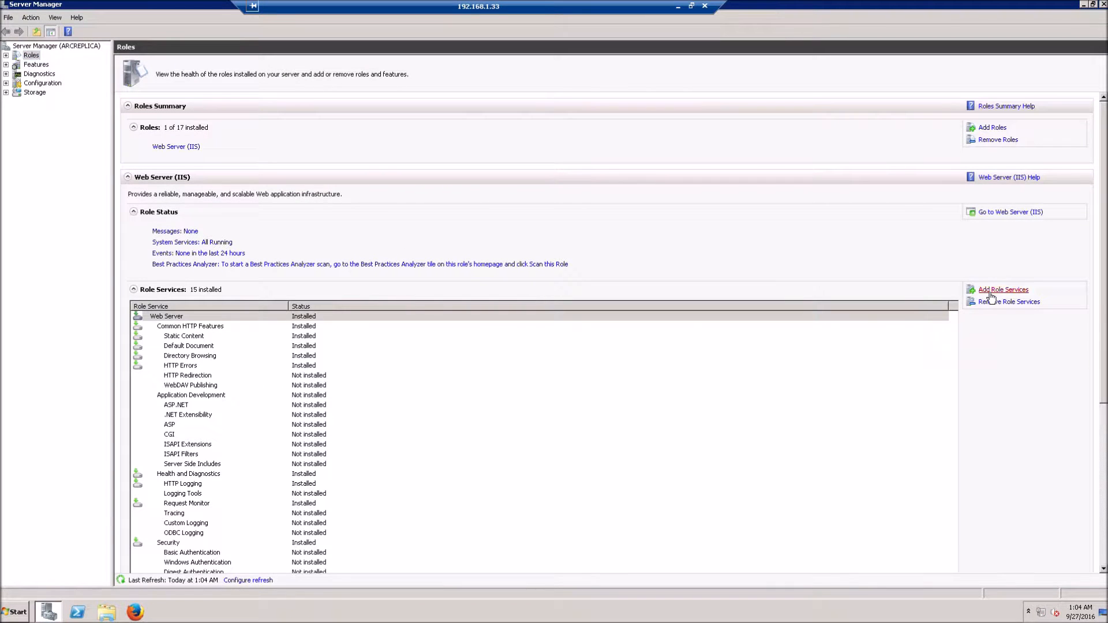
Step: Add IIS 6 Management Compatibility role services on 192.168.1.33 and close the finished wizard
left_click(1003, 289)
scroll(655, 400, "down", 5)
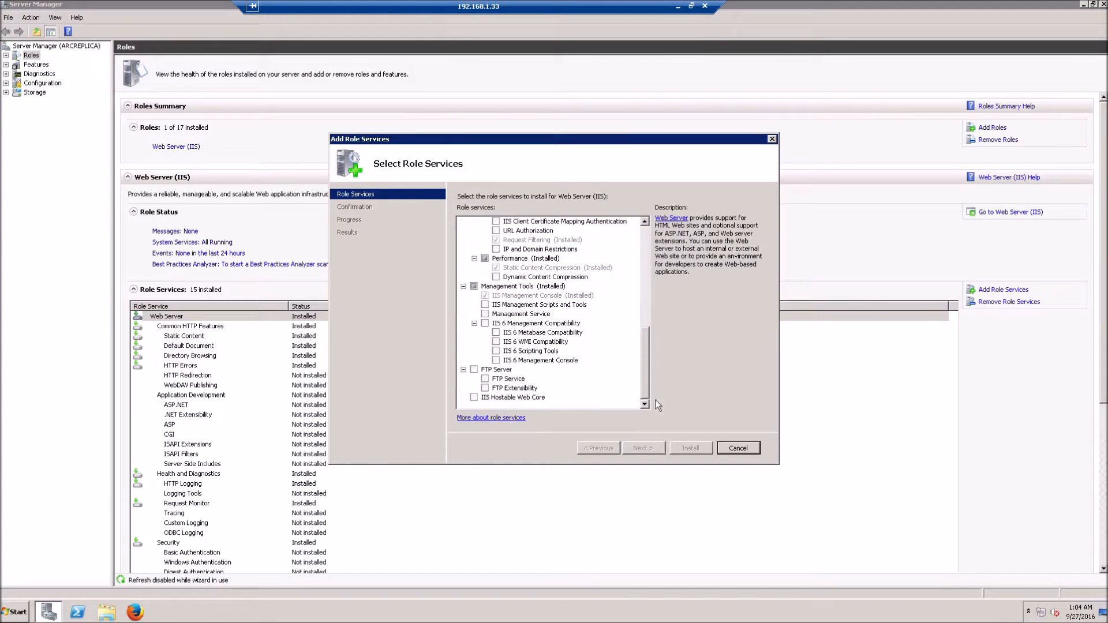
left_click(485, 323)
left_click(640, 451)
left_click(690, 448)
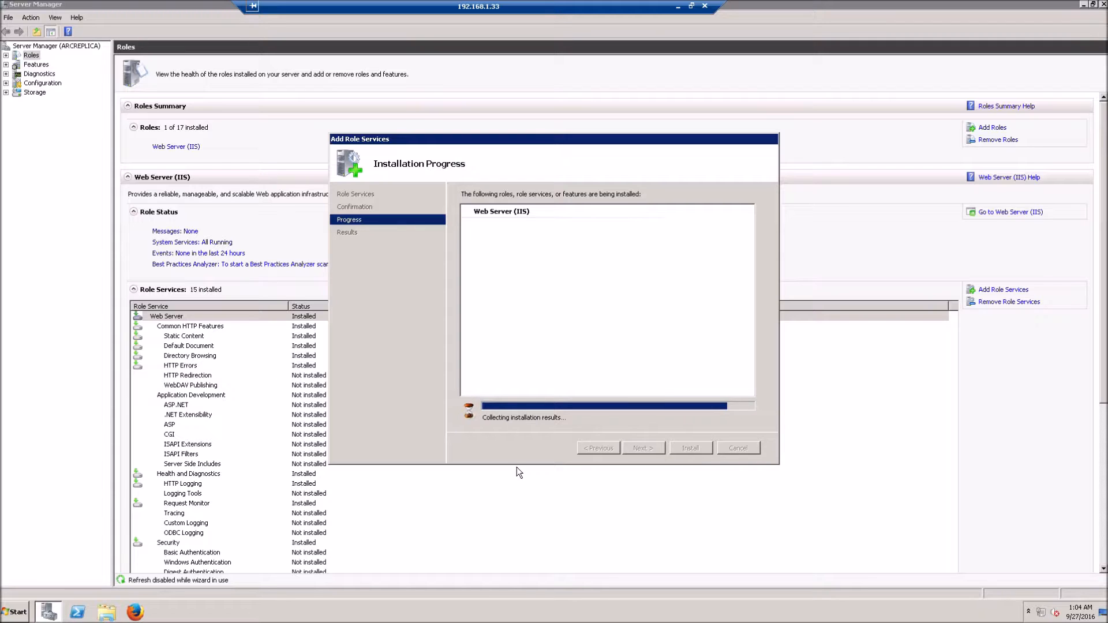
left_click(690, 450)
Step: Close Server Manager and log off the 192.168.1.33 remote session
left_click(1103, 5)
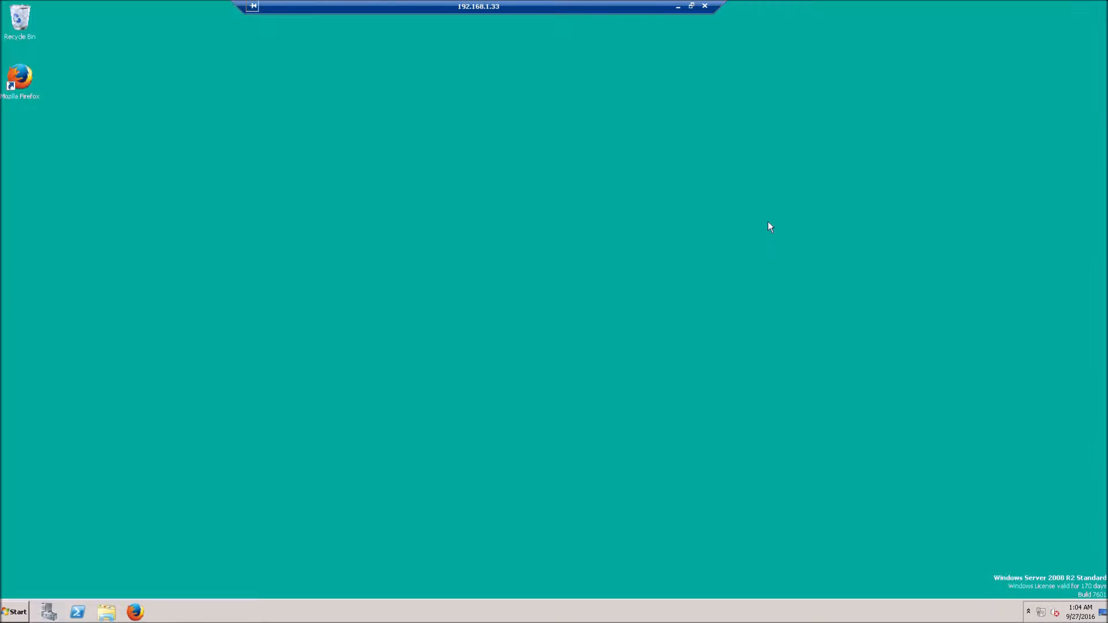
left_click(15, 613)
left_click(162, 590)
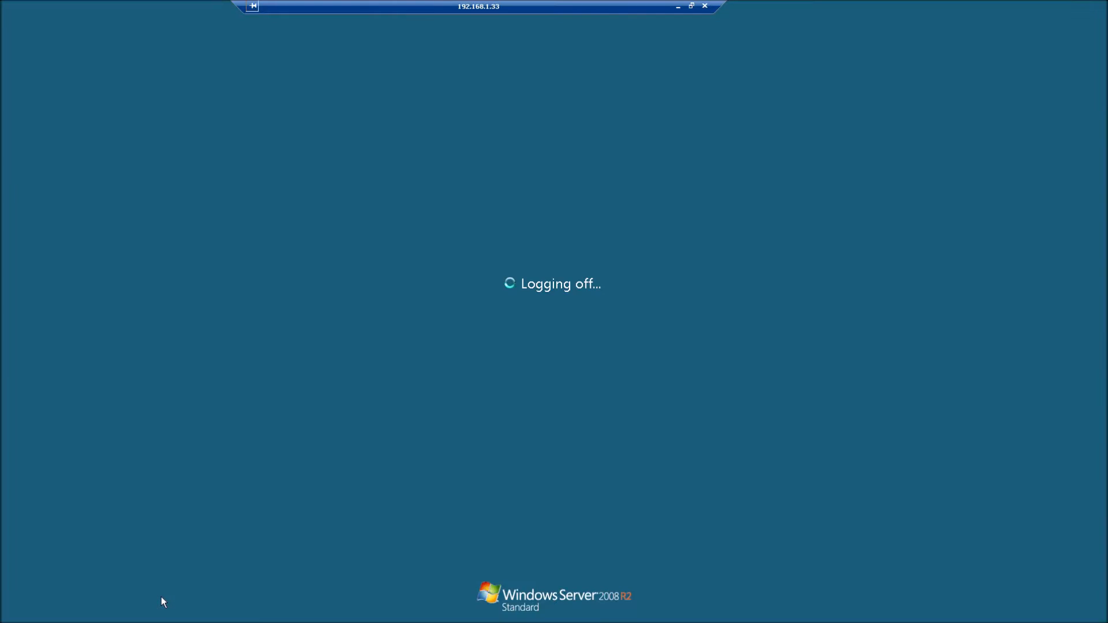
Step: Sign in to the Arcserve RHA web console with the administrator account and launch Scenario Management
double_click(33, 205)
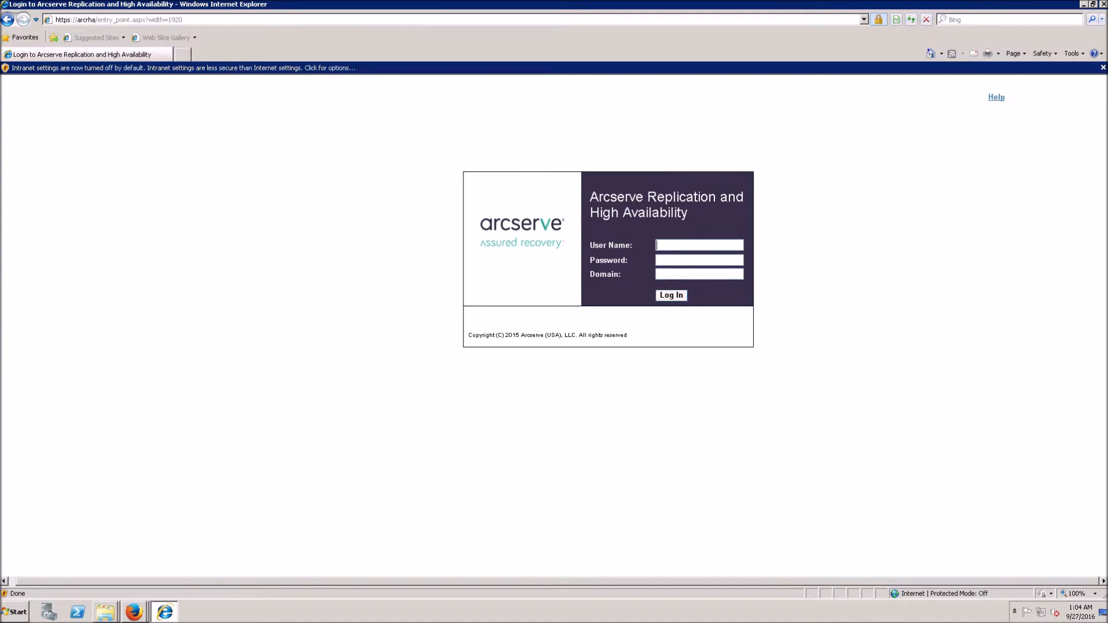
left_click(1103, 67)
type("admins")
type("strator")
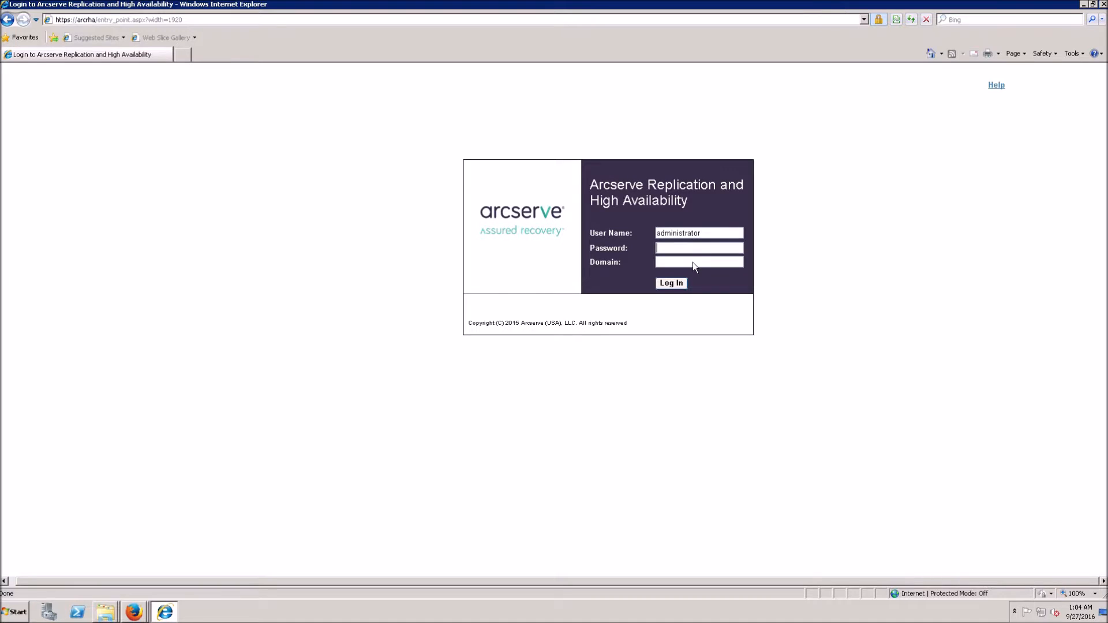
type("*****************")
key("Return")
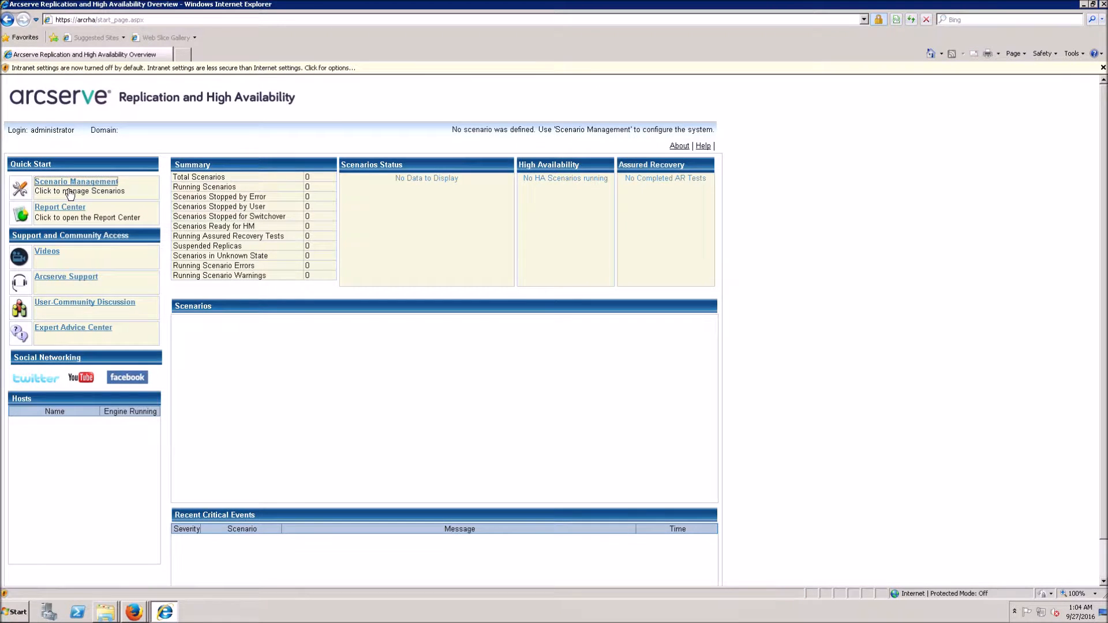
left_click(70, 192)
left_click(1082, 4)
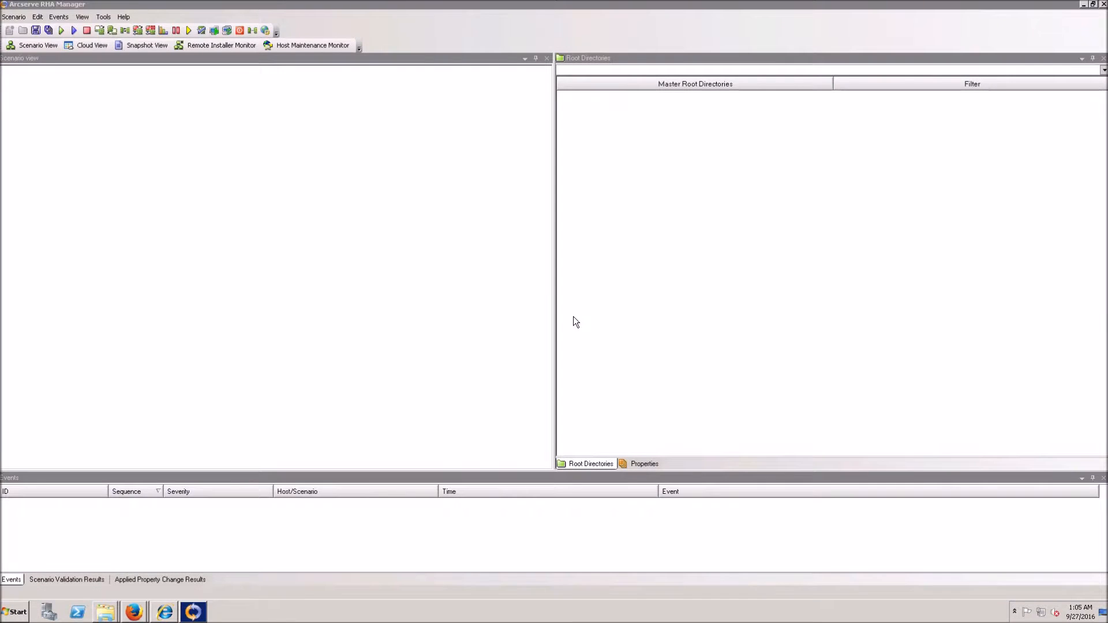
Step: Start a new Microsoft IIS Server scenario with Integrity Testing for Assured Recovery enabled
left_click(9, 31)
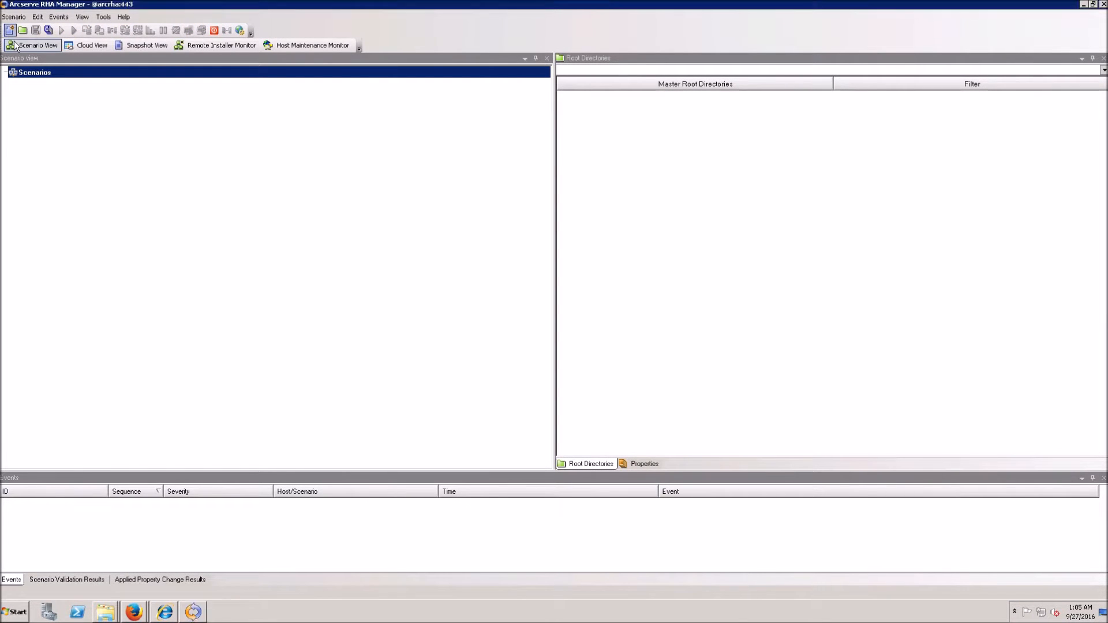
left_click(664, 465)
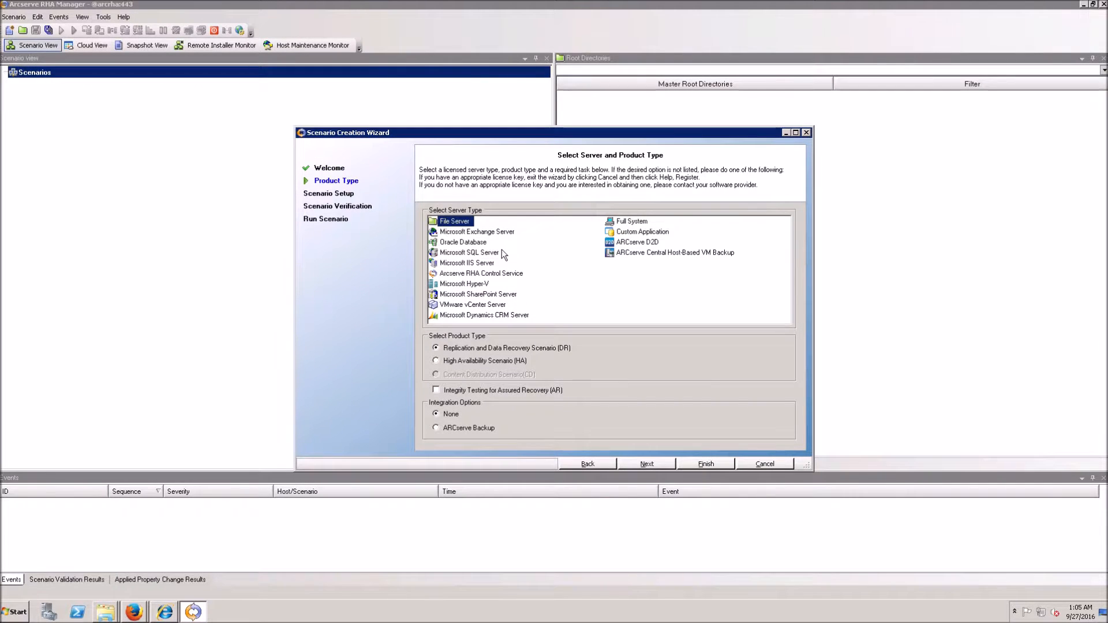
left_click(470, 265)
left_click(476, 391)
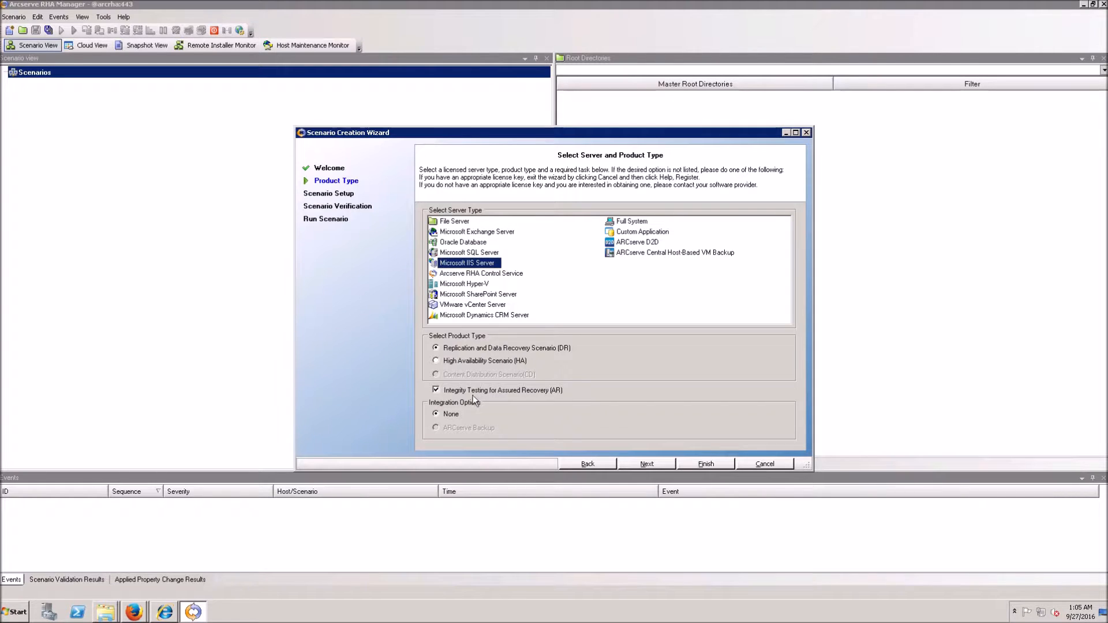
left_click(651, 468)
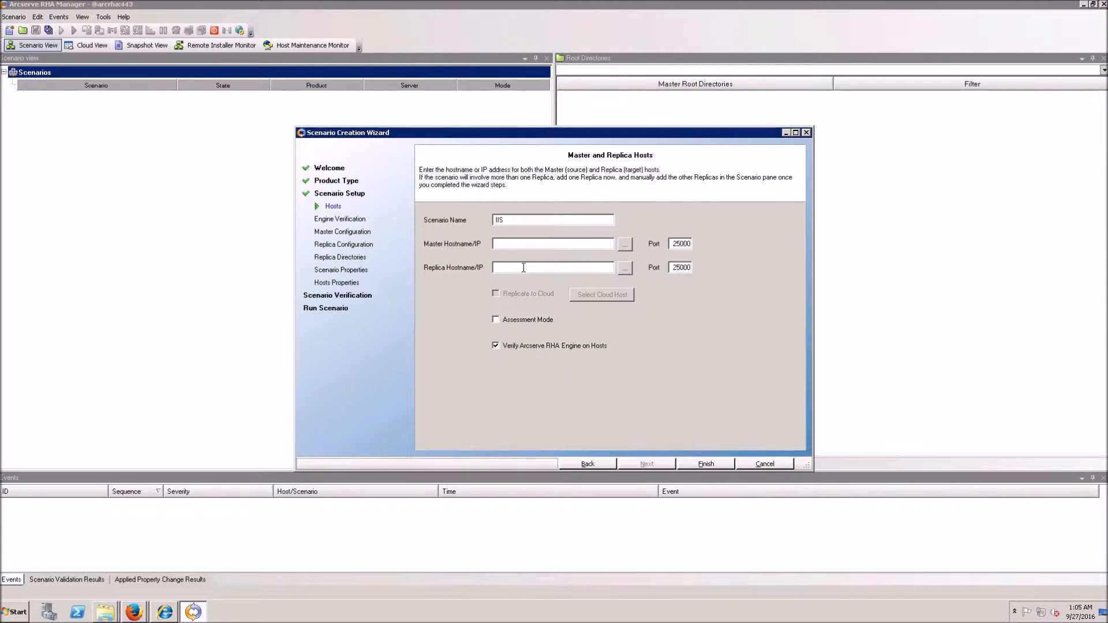
Step: Set master host 192.168.1.32 and replica host 192.168.1.33
type("192.168.1.32")
left_click(569, 269)
type("192.168.1.33")
left_click(647, 464)
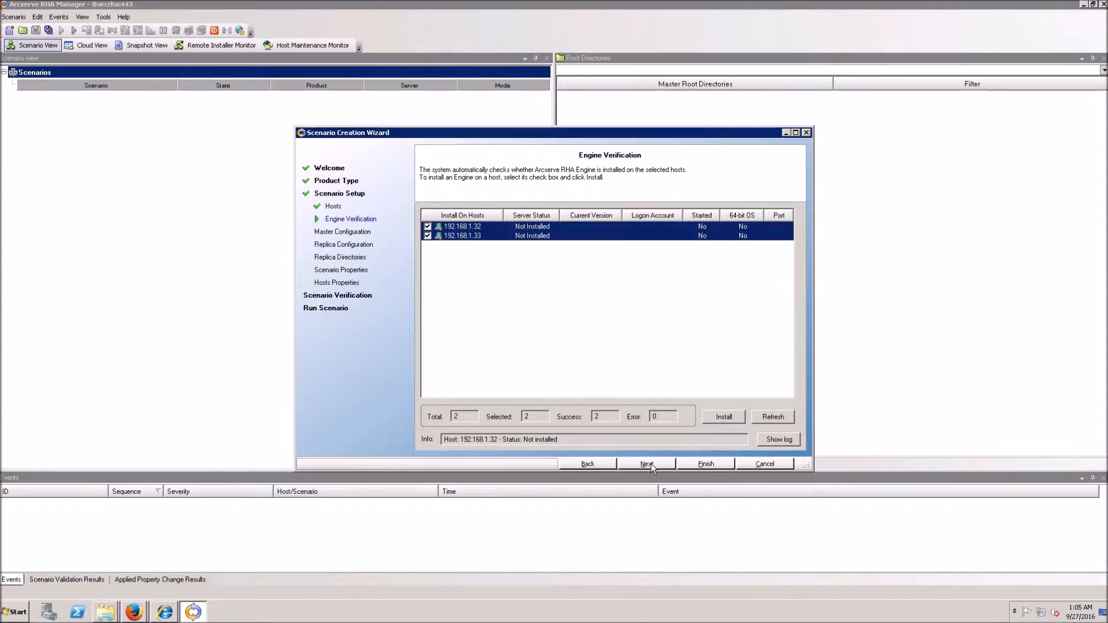
Step: Install RHA Engine 16.5.5.4175 on both hosts, running its service under the administrator account
left_click(738, 422)
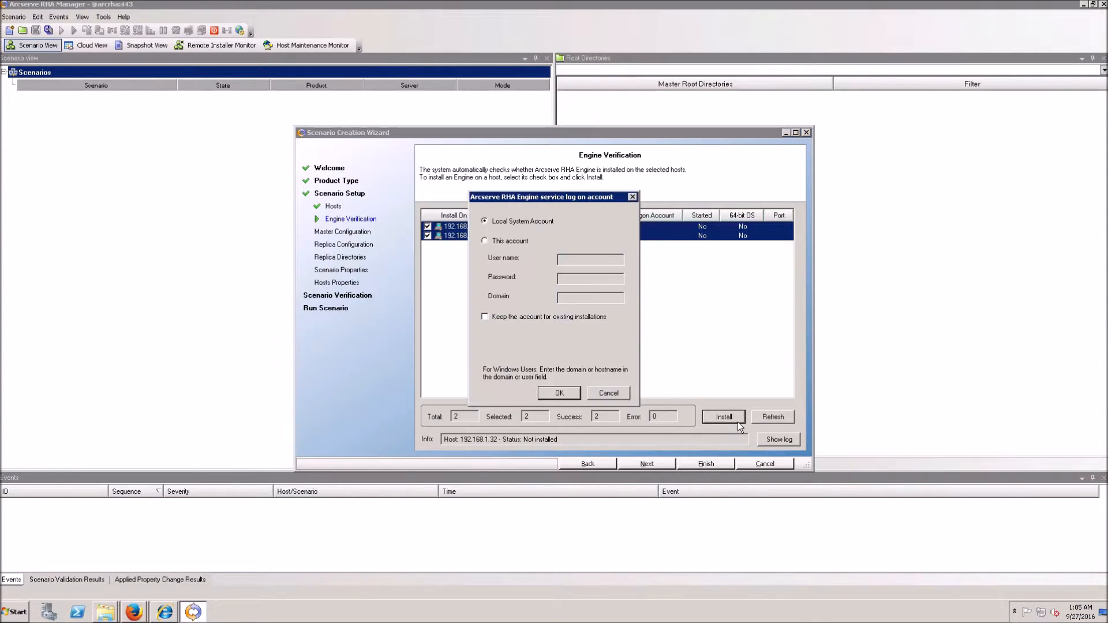
left_click(526, 242)
left_click(566, 260)
type("administrator")
key("Tab")
type("********")
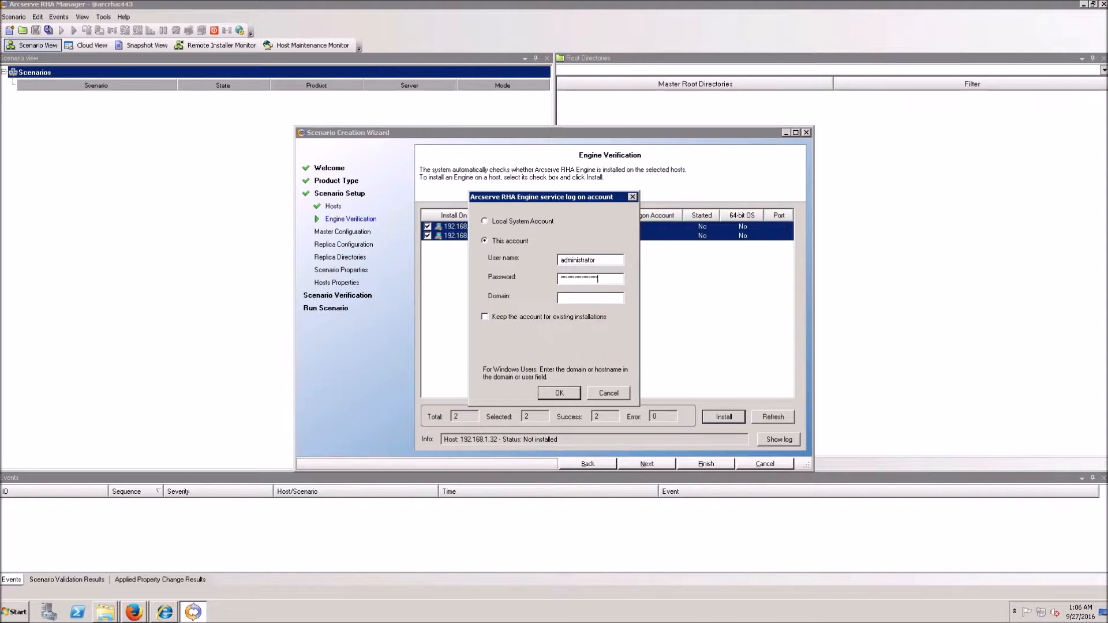
left_click(552, 394)
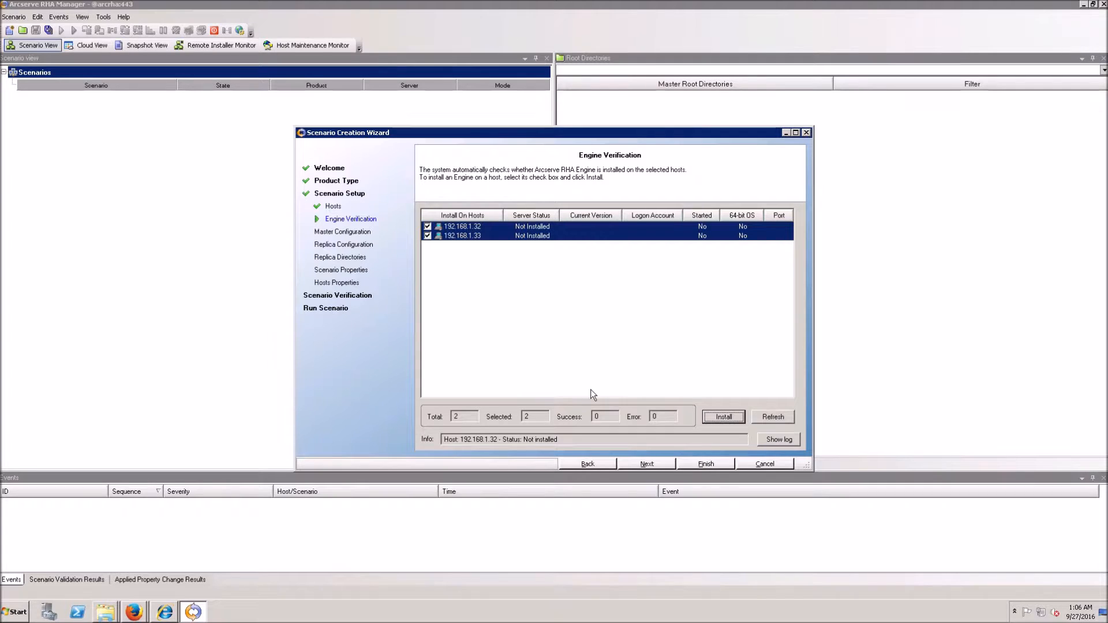
key("Return")
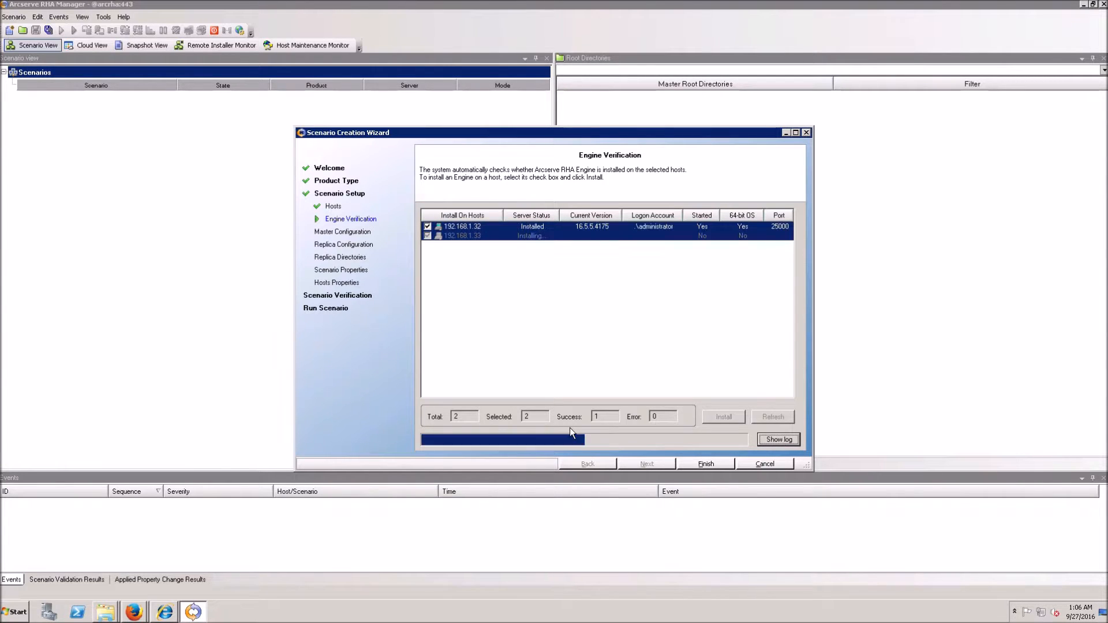
left_click(648, 464)
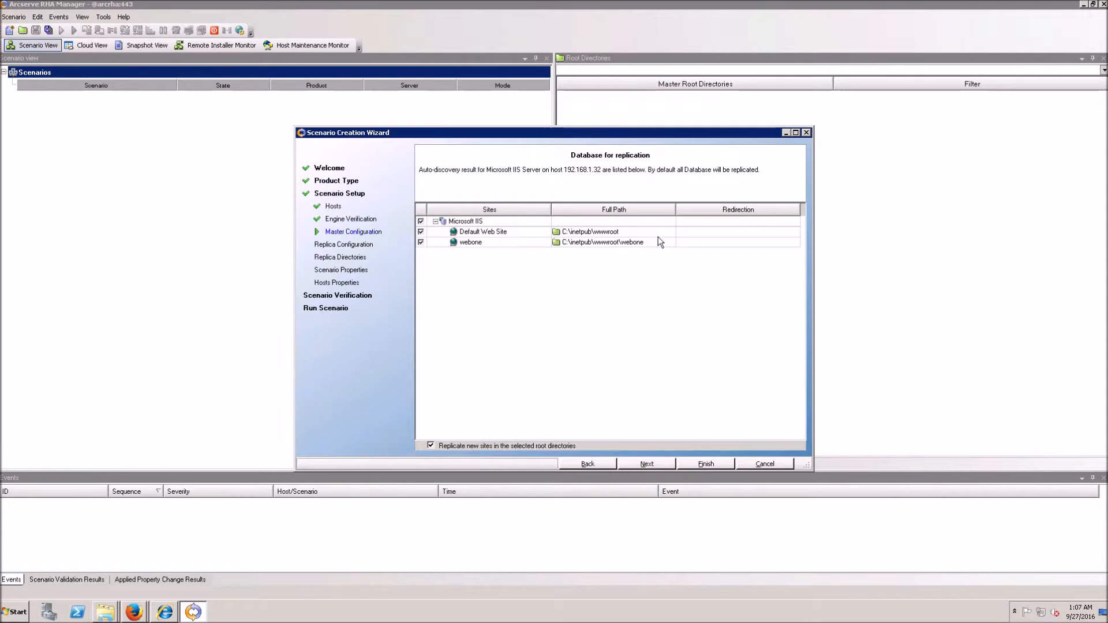
Step: Accept the Default Web Site and webone sites, replica IIS configuration and replica root directories
left_click(656, 465)
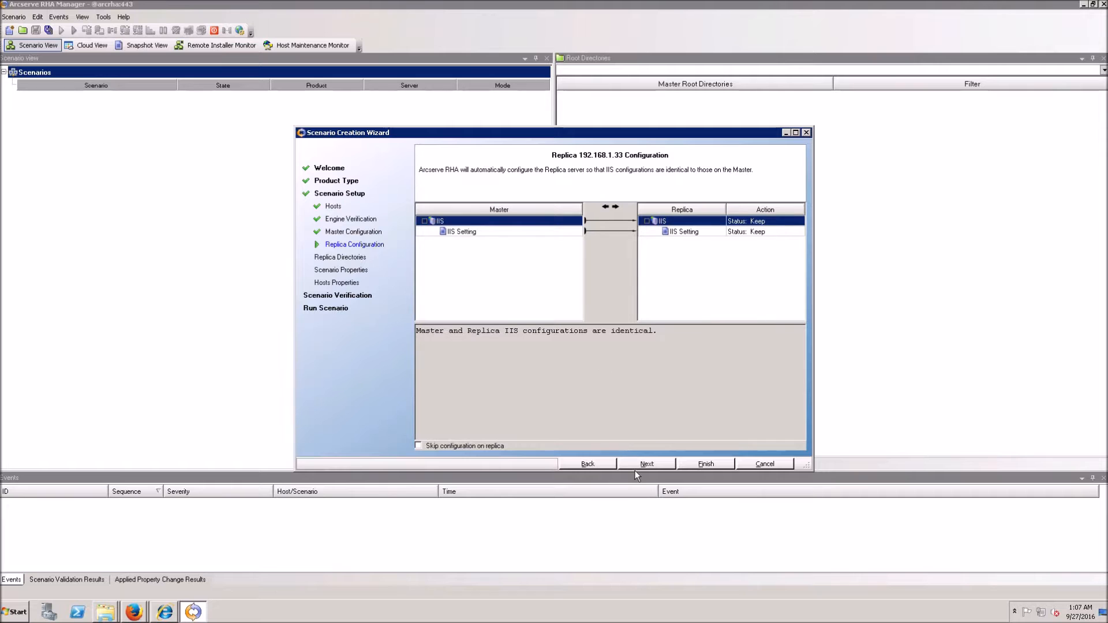
left_click(635, 470)
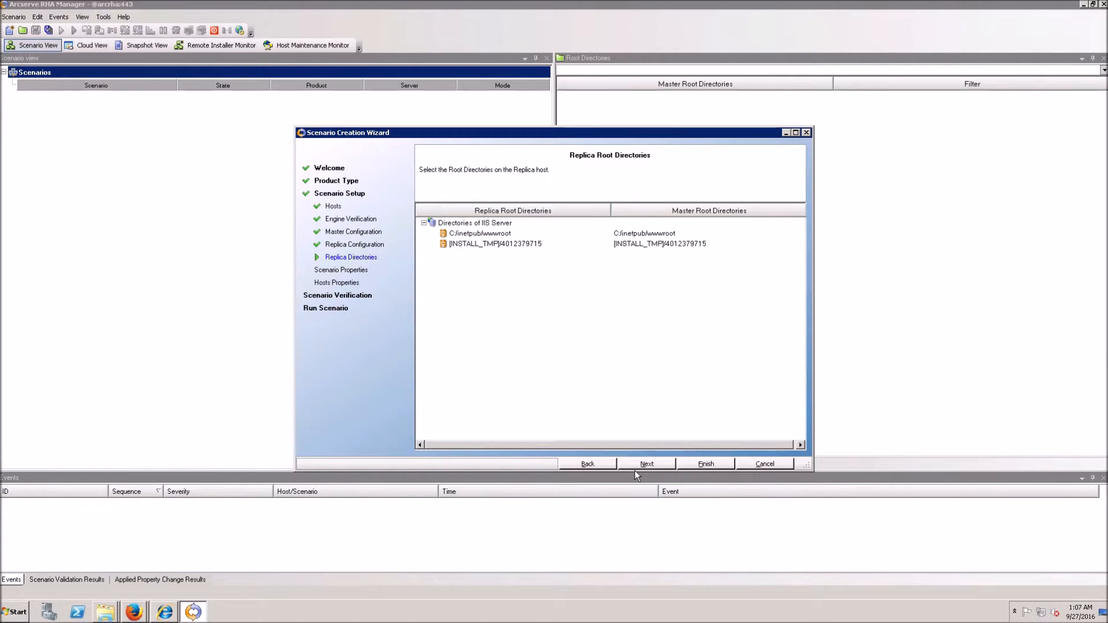
left_click(635, 470)
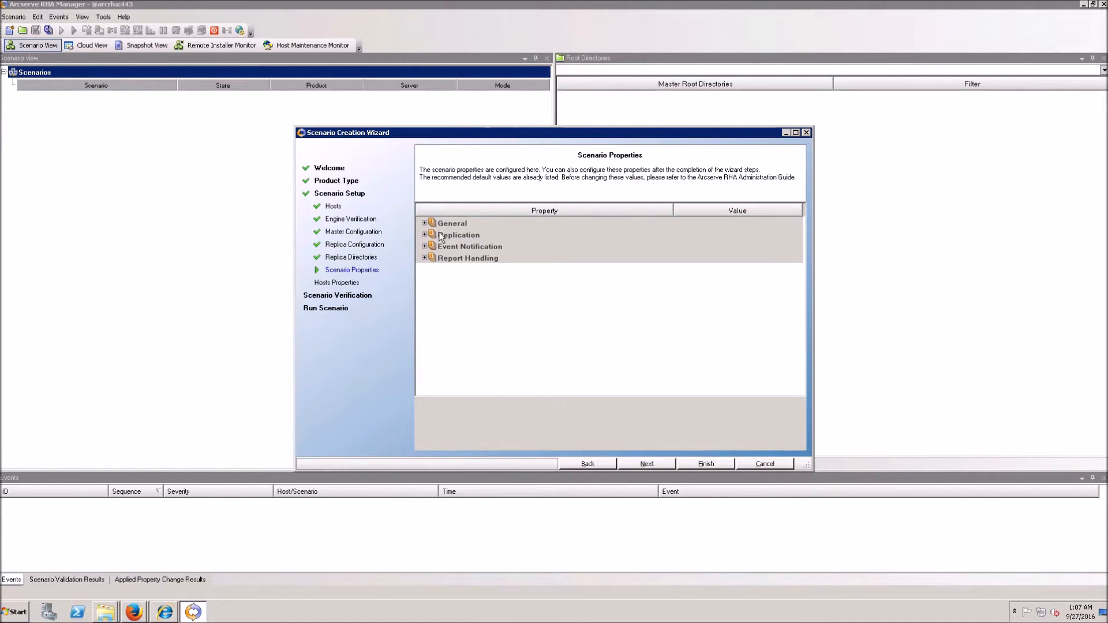
Step: Keep replication mode at Online and set Number Of Streams to Maximum (10 streams)
left_click(425, 224)
left_click(425, 269)
left_click(712, 281)
left_click(712, 283)
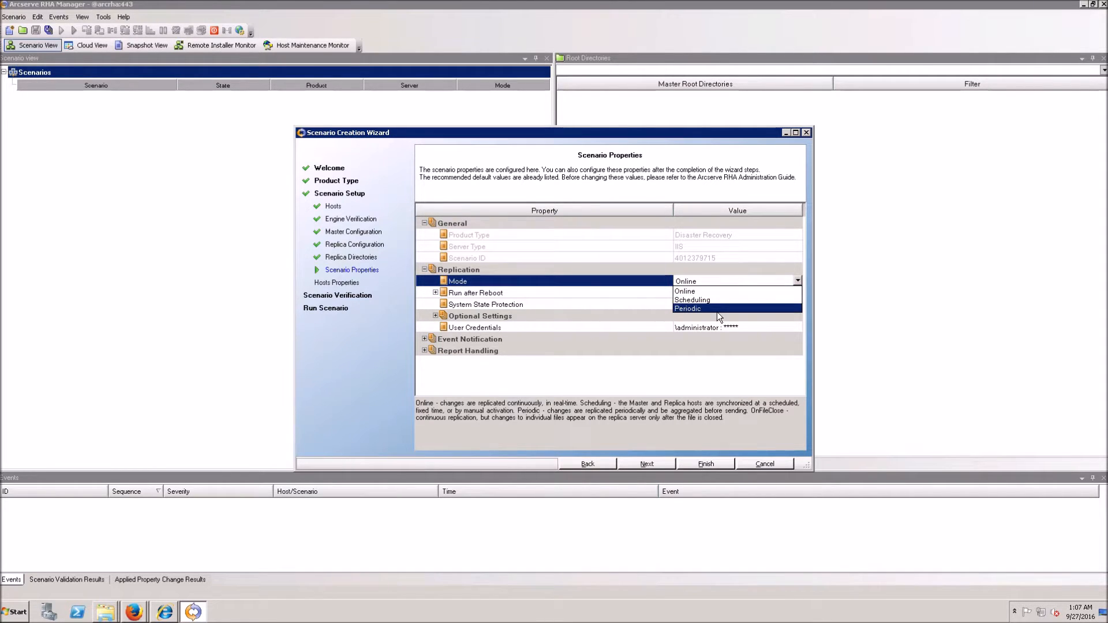
left_click(710, 291)
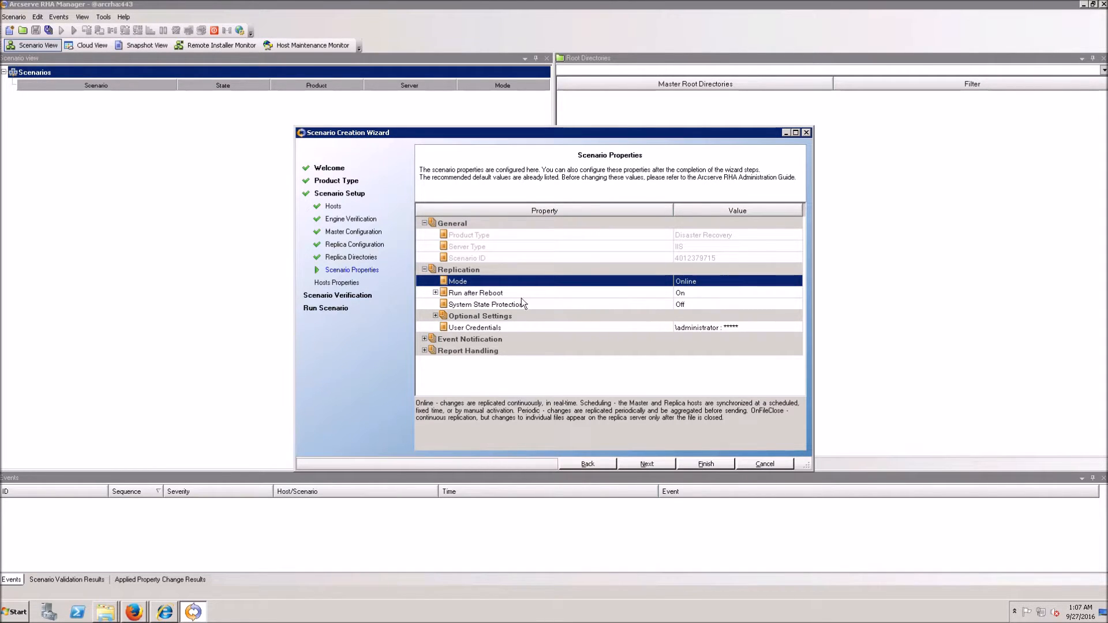
left_click(436, 315)
scroll(578, 347, "down", 2)
scroll(713, 395, "down", 1)
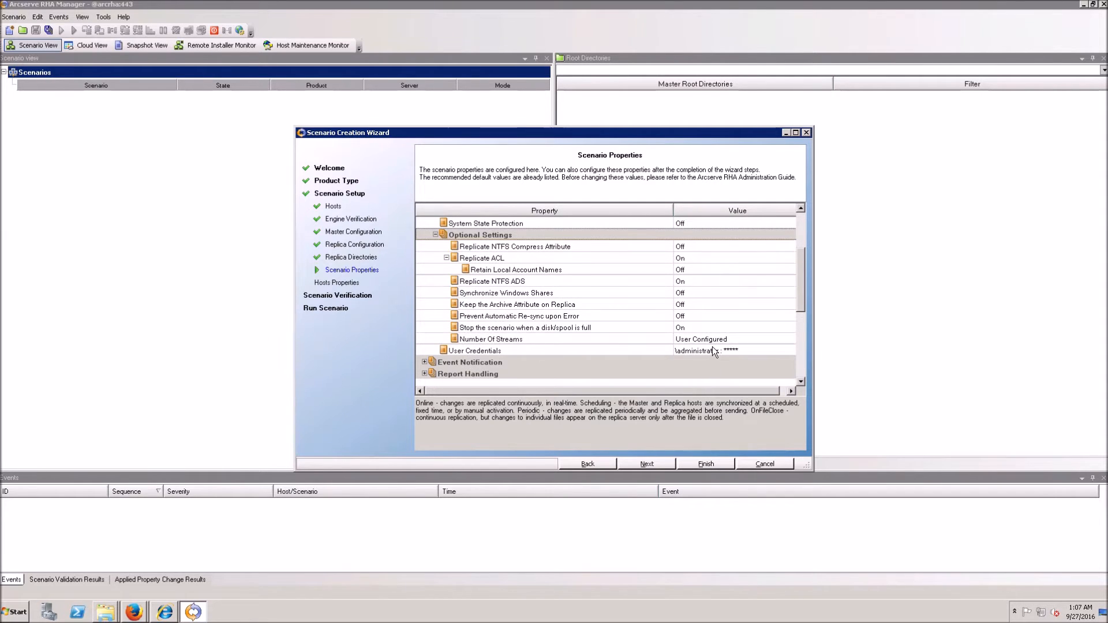
left_click(716, 339)
left_click(715, 379)
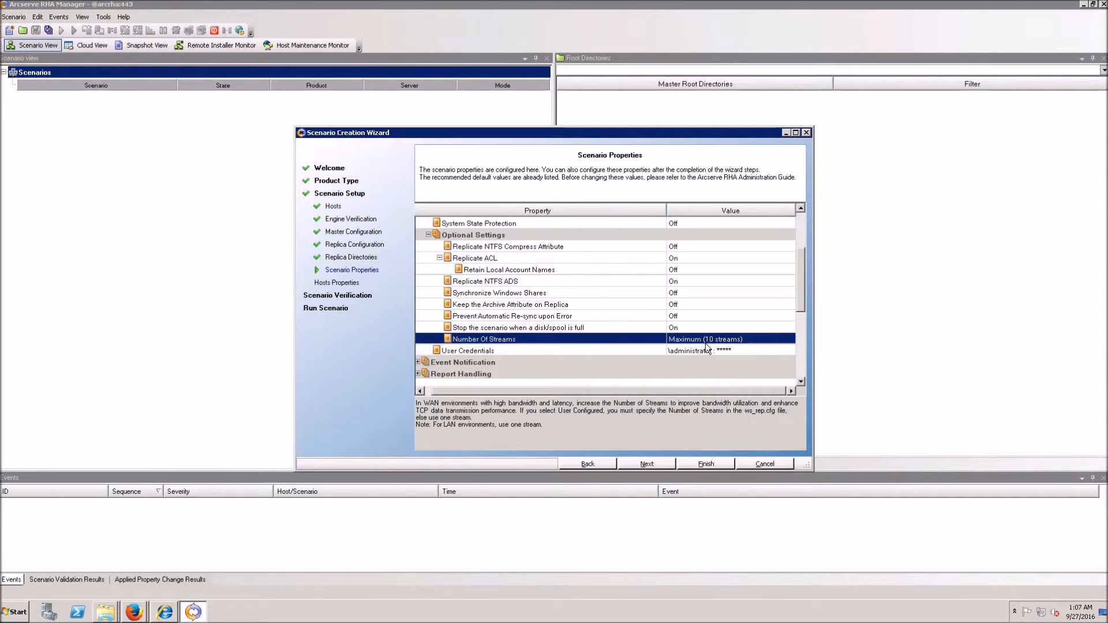
left_click(641, 466)
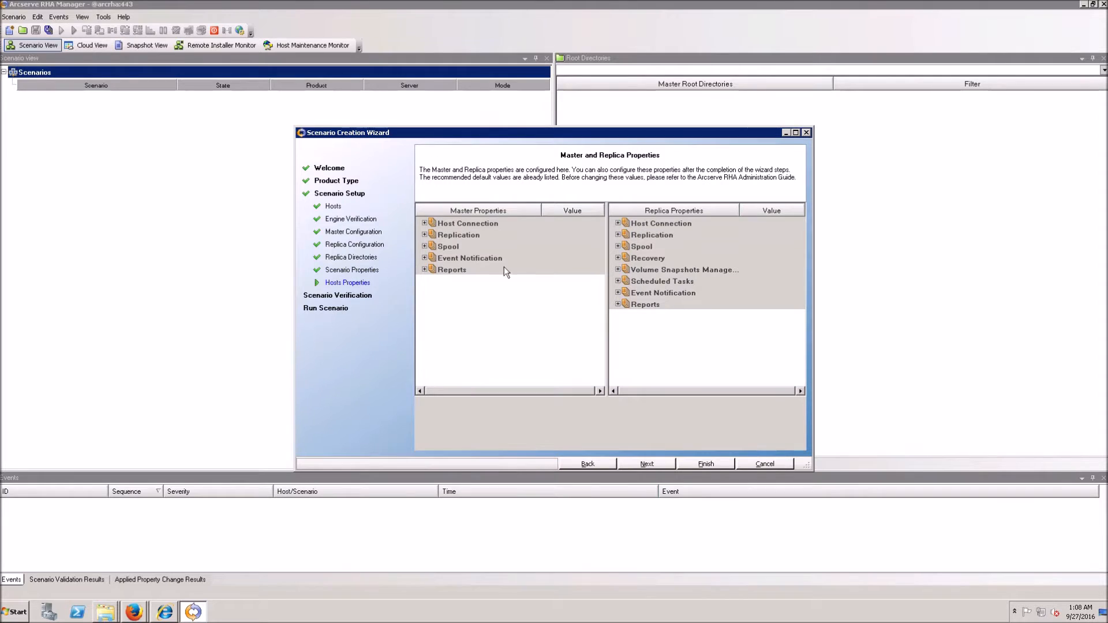
Step: Set the replica's Encrypt Data During Transfer to AES-256 and proceed to scenario verification
double_click(431, 225)
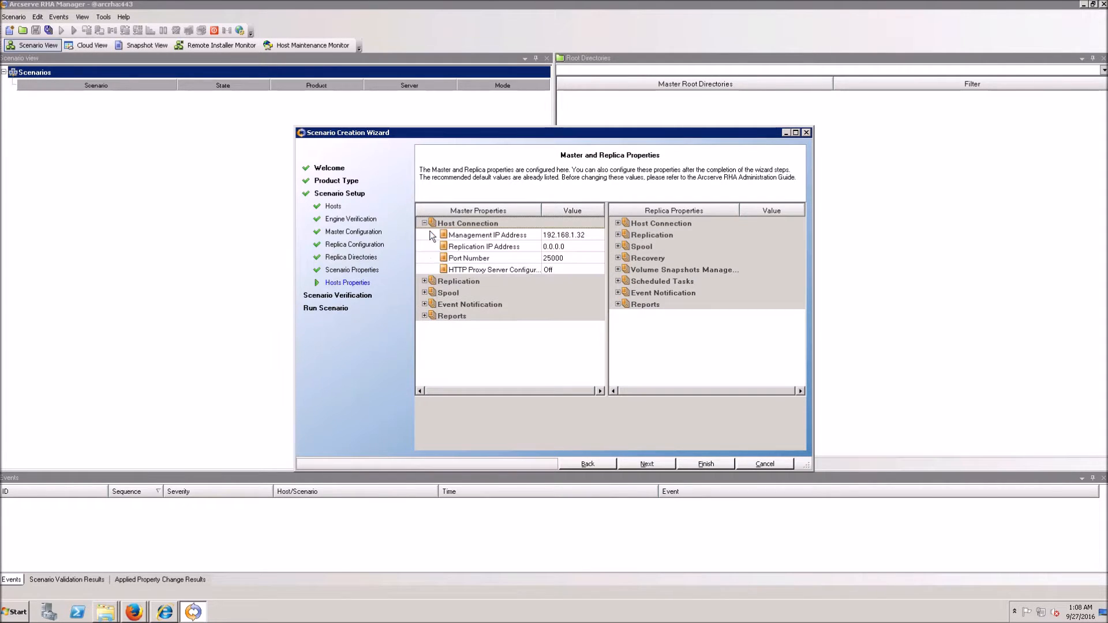
double_click(429, 285)
scroll(429, 287, "down", 5)
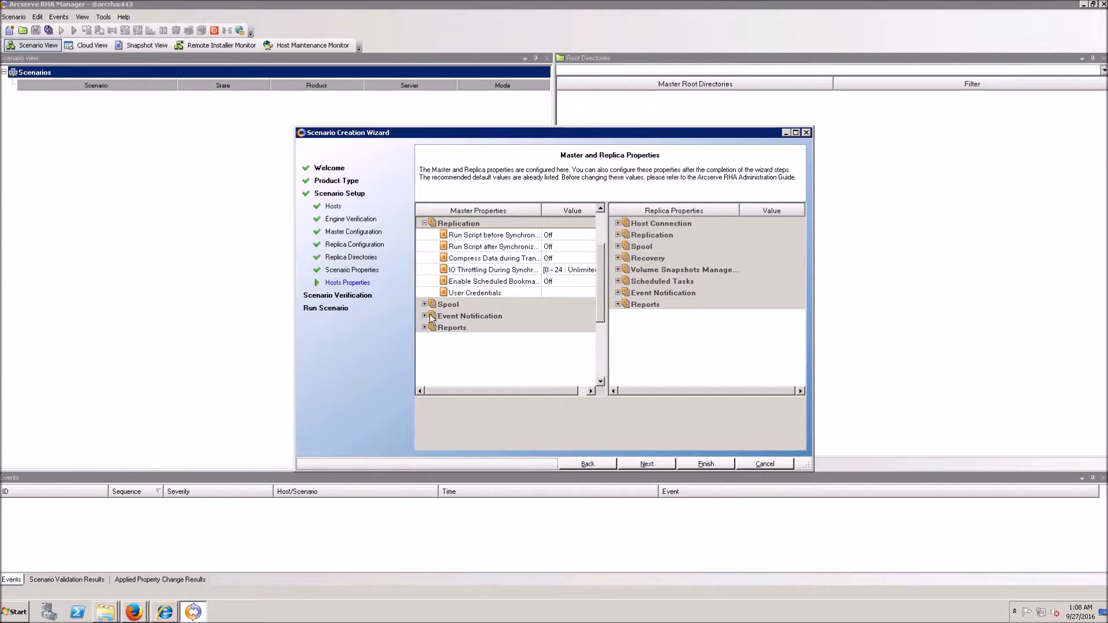
left_click(618, 223)
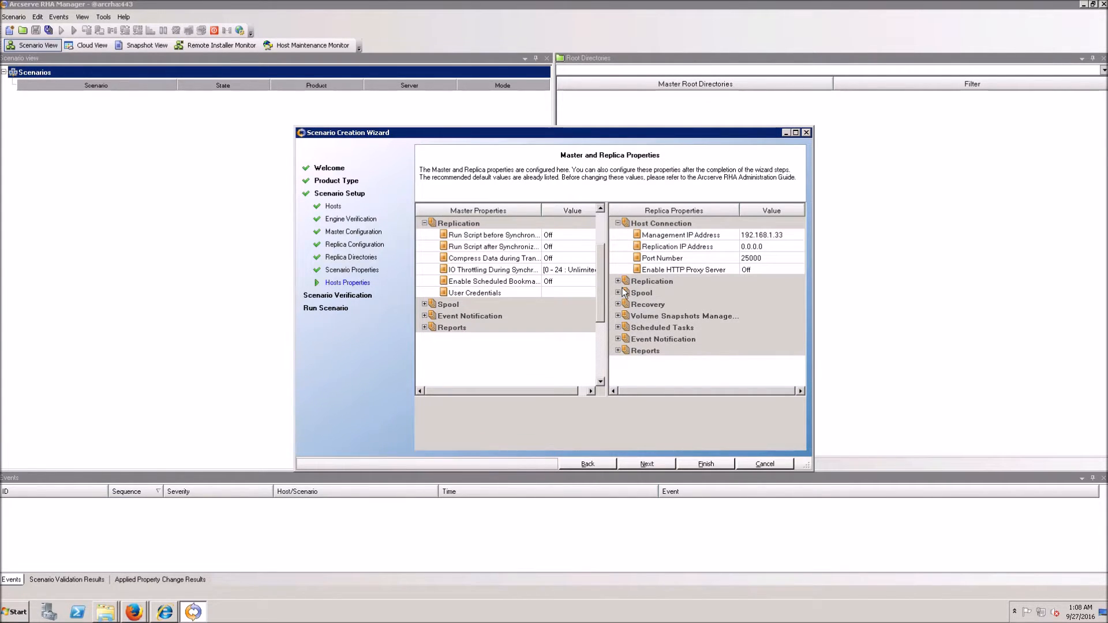
left_click(618, 281)
scroll(695, 328, "down", 1)
left_click(776, 294)
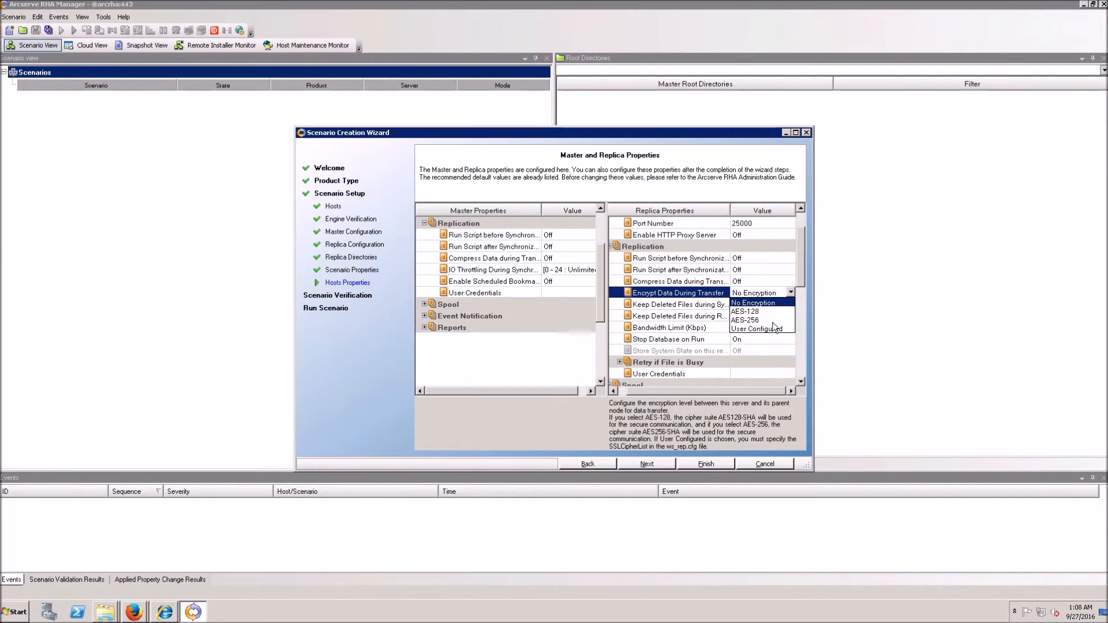
left_click(764, 322)
scroll(676, 349, "down", 1)
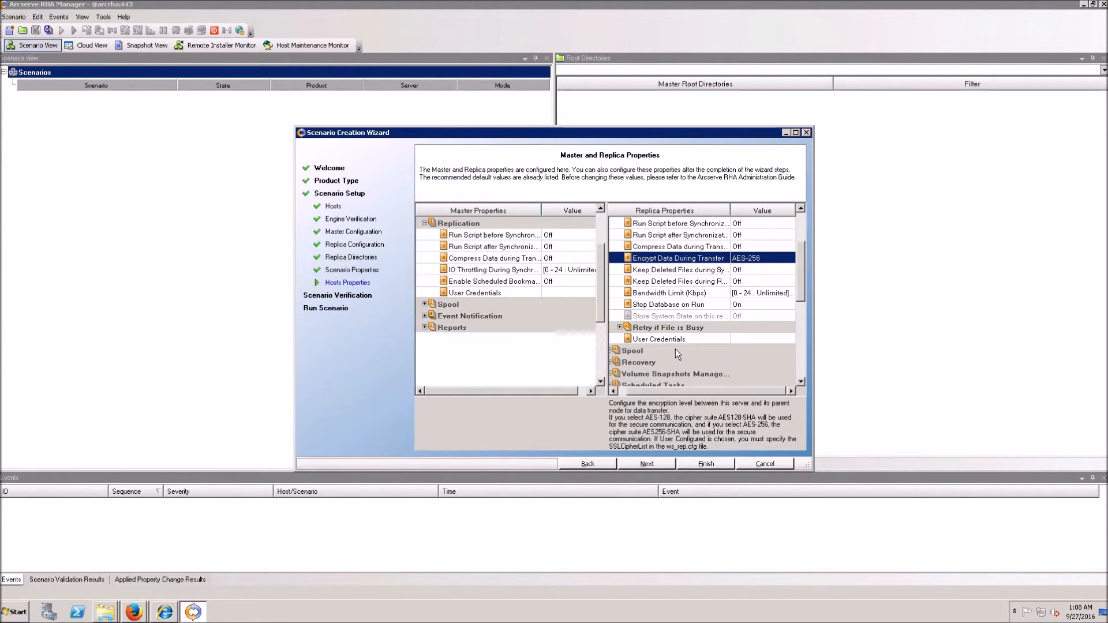
left_click(662, 467)
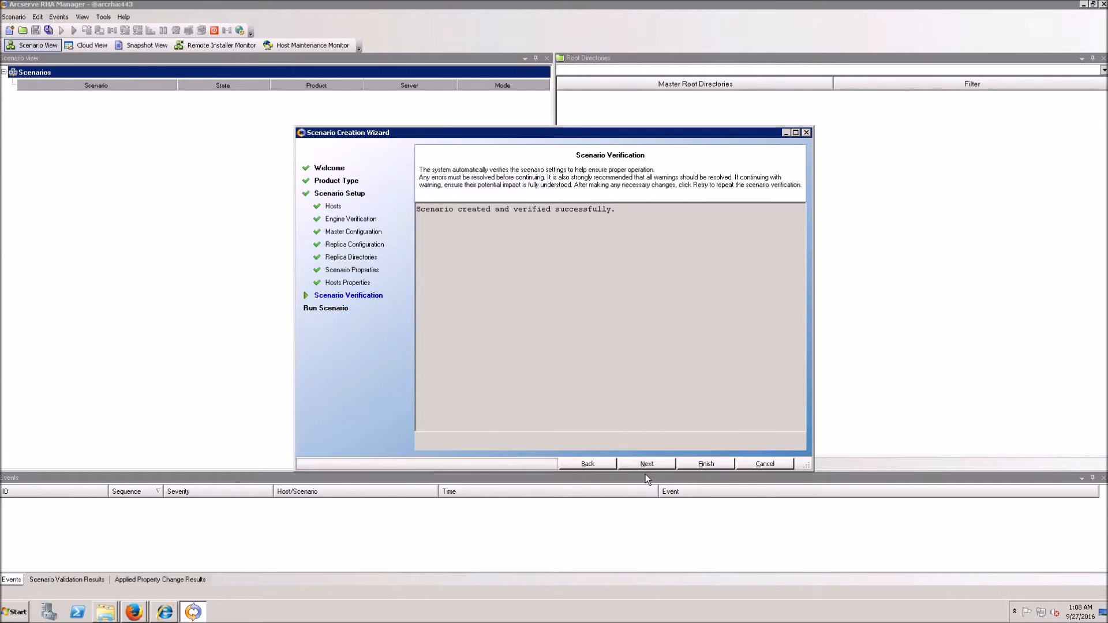
Step: Arrange the master and replica wwwroot windows side by side, then run the IIS scenario
left_click(646, 465)
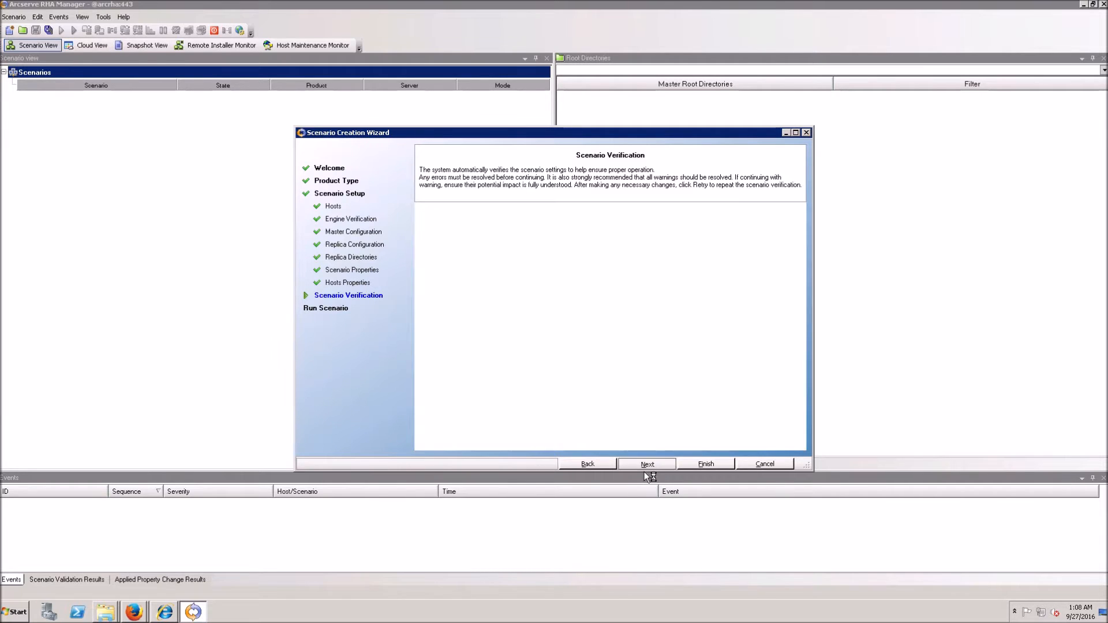
left_click(105, 612)
left_click(111, 572)
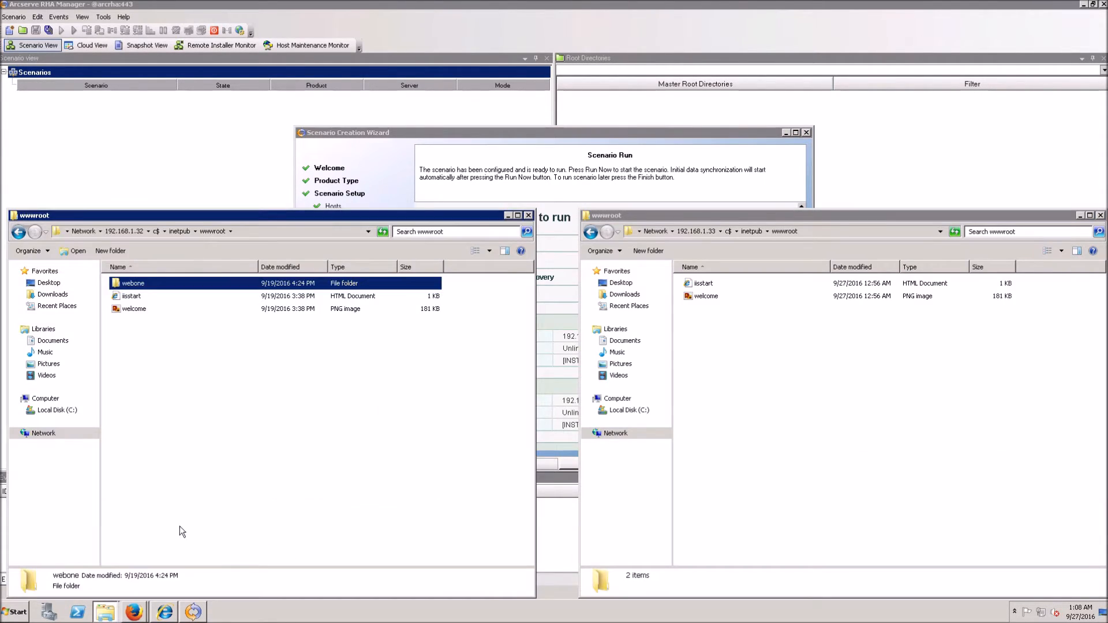
left_click_drag(362, 215, 321, 465)
left_click_drag(912, 212, 874, 467)
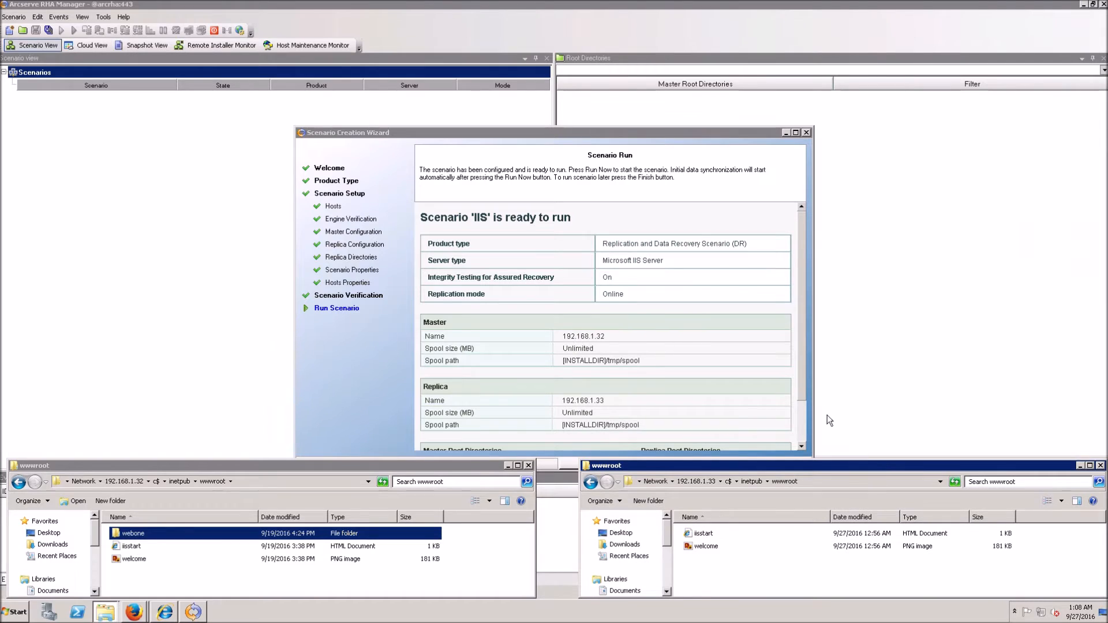
left_click(673, 137)
left_click(669, 460)
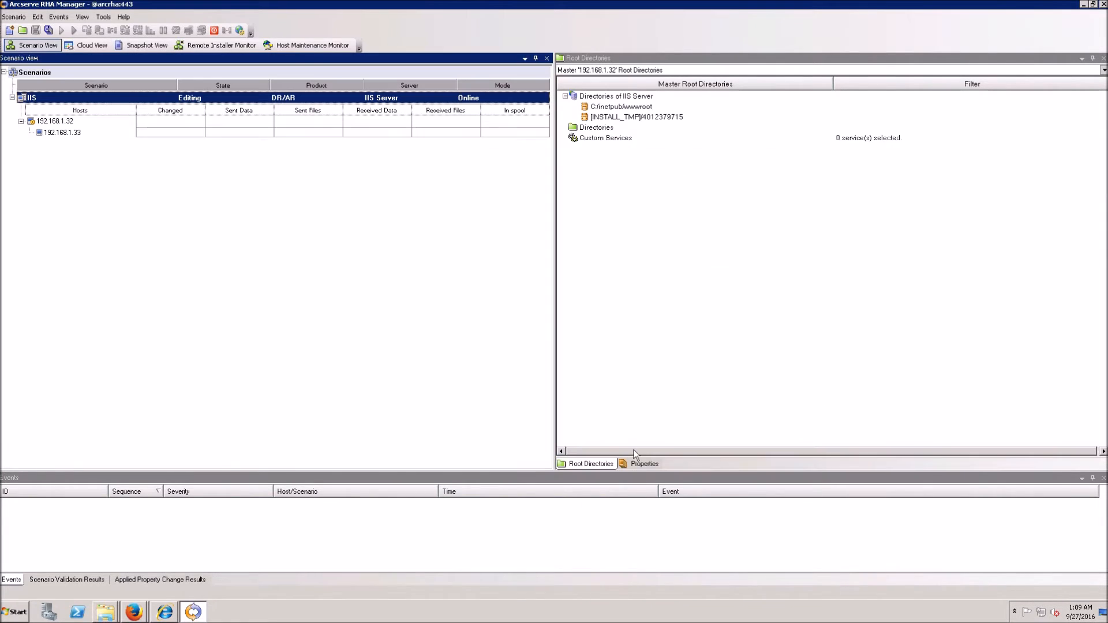
Step: Compare the webone folders on master and replica after synchronization, then close both windows
left_click(109, 613)
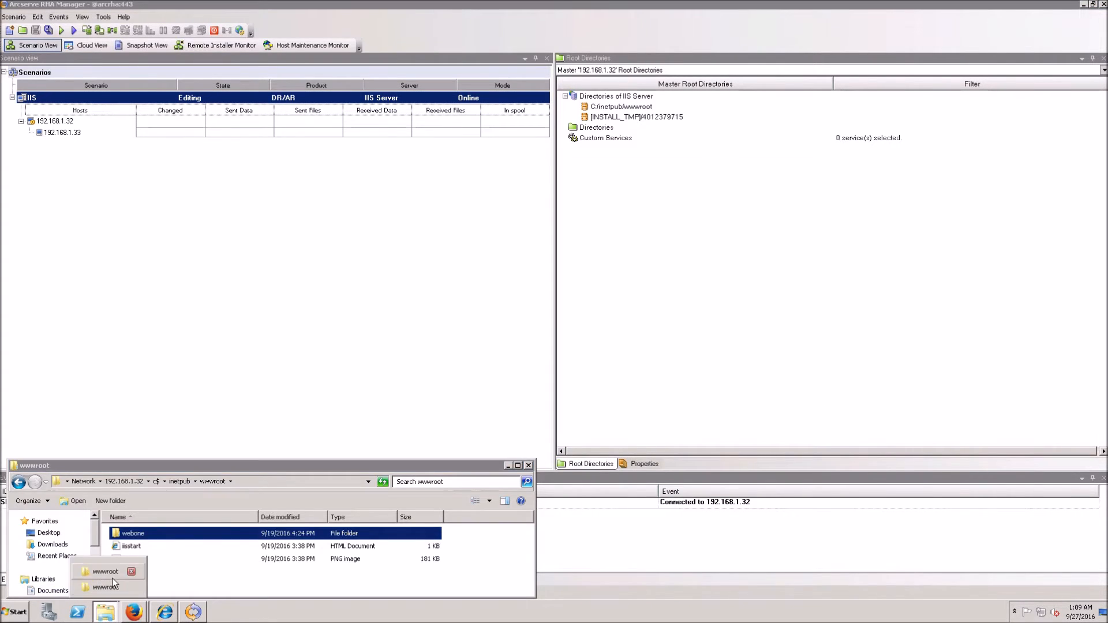
mouse_move(119, 613)
left_click(107, 591)
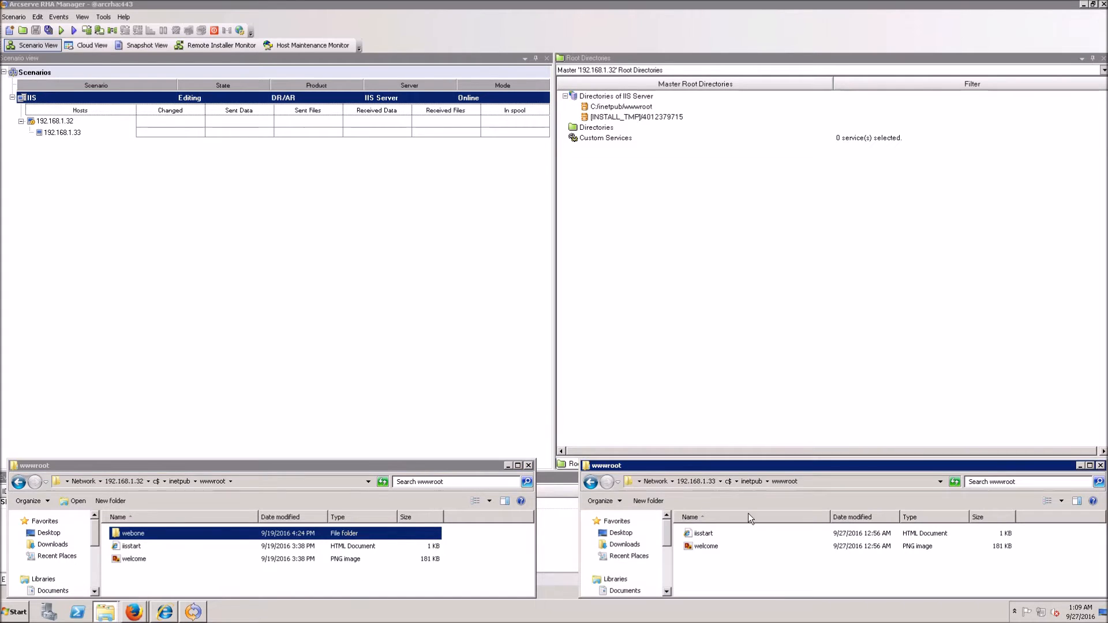
left_click_drag(779, 473, 681, 404)
left_click_drag(436, 466, 440, 349)
left_click_drag(679, 361, 679, 356)
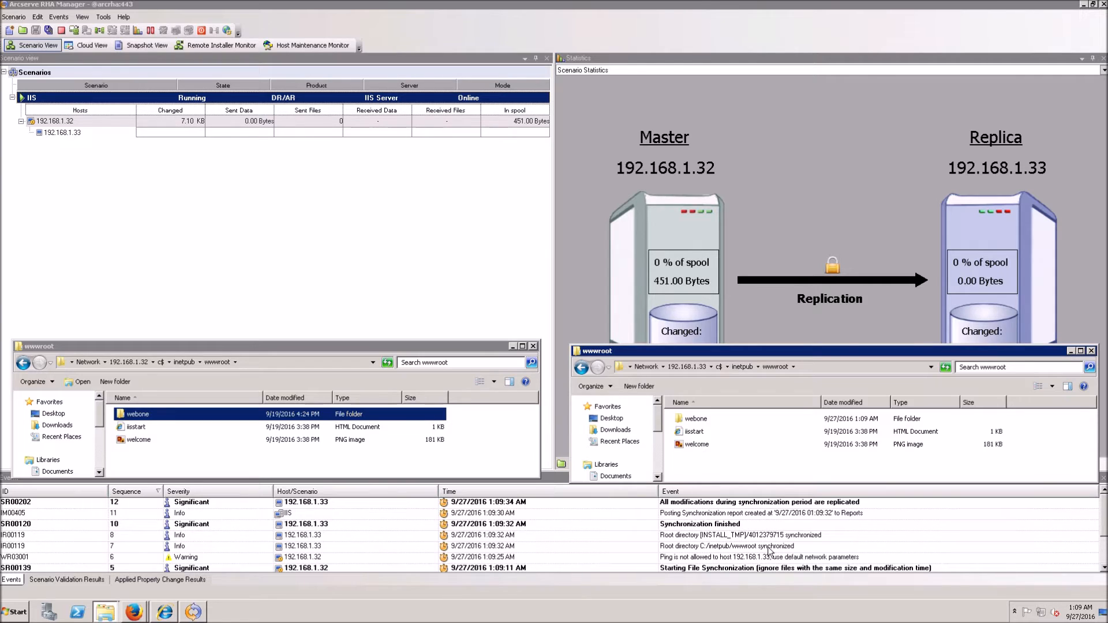
double_click(702, 420)
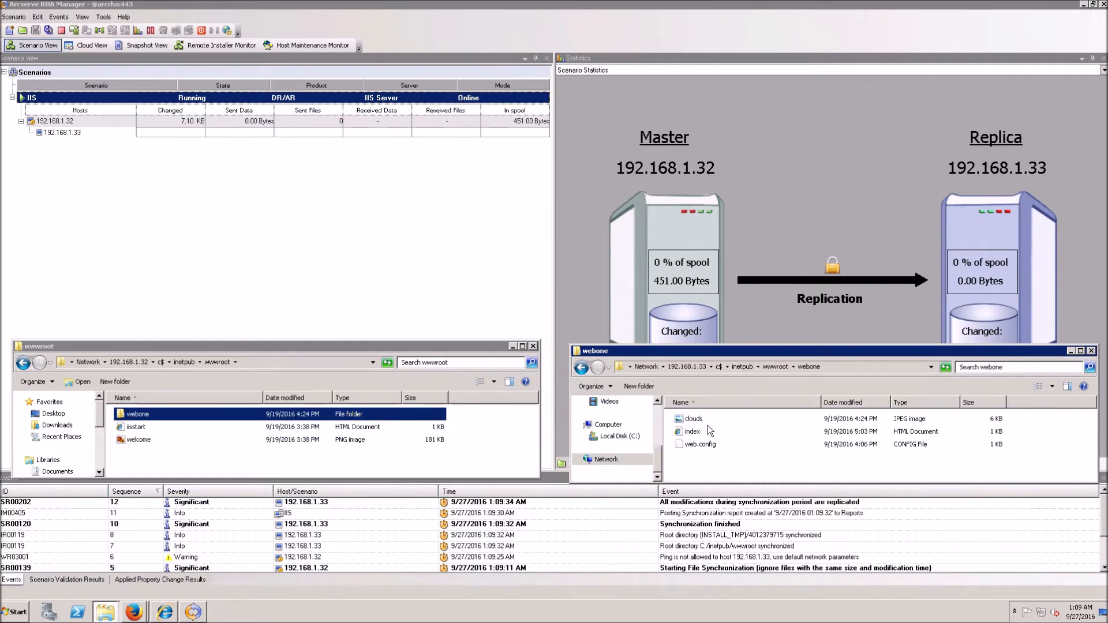
double_click(139, 415)
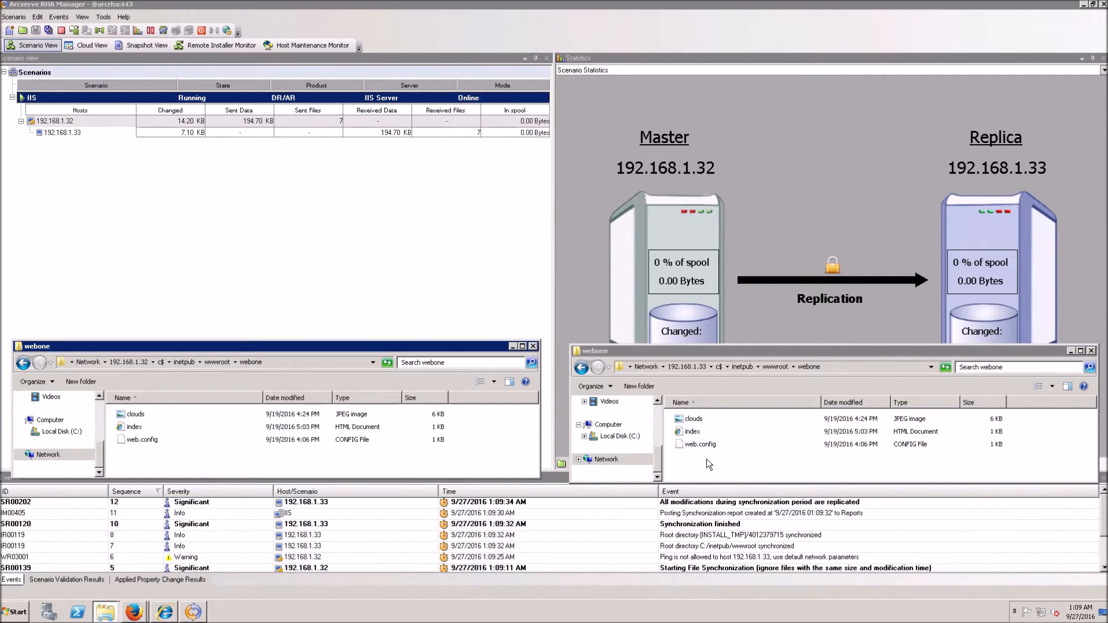
left_click(1091, 351)
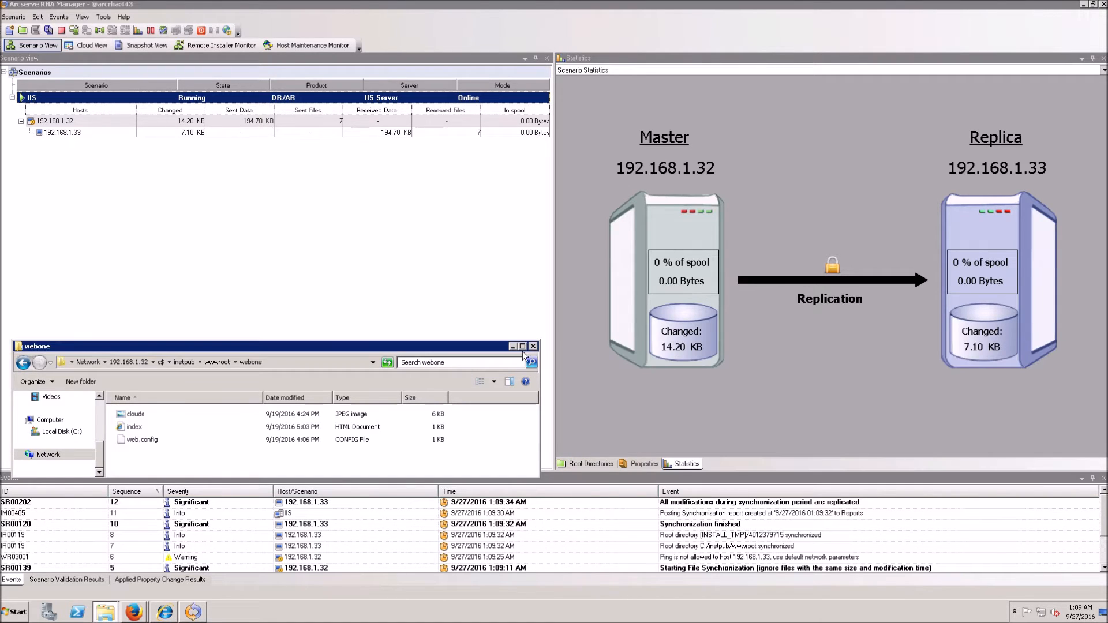
left_click(533, 346)
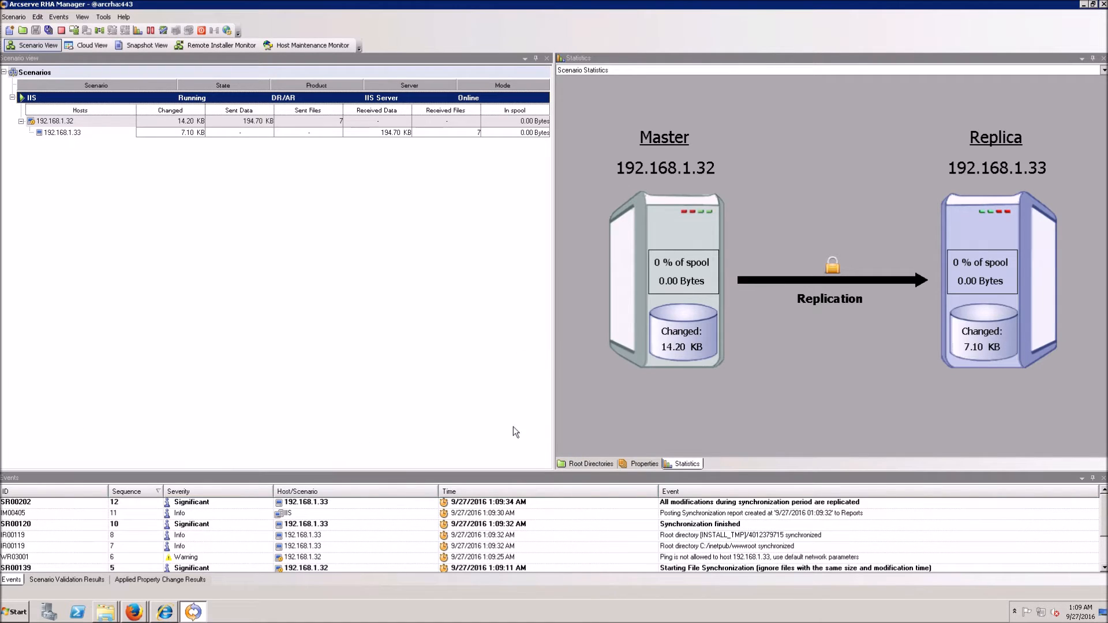
Step: Reload the 192.168.1.33 webone page beside the master's 1Cloudbackup site; it still returns 404
left_click(139, 616)
left_click(140, 619)
left_click(143, 577)
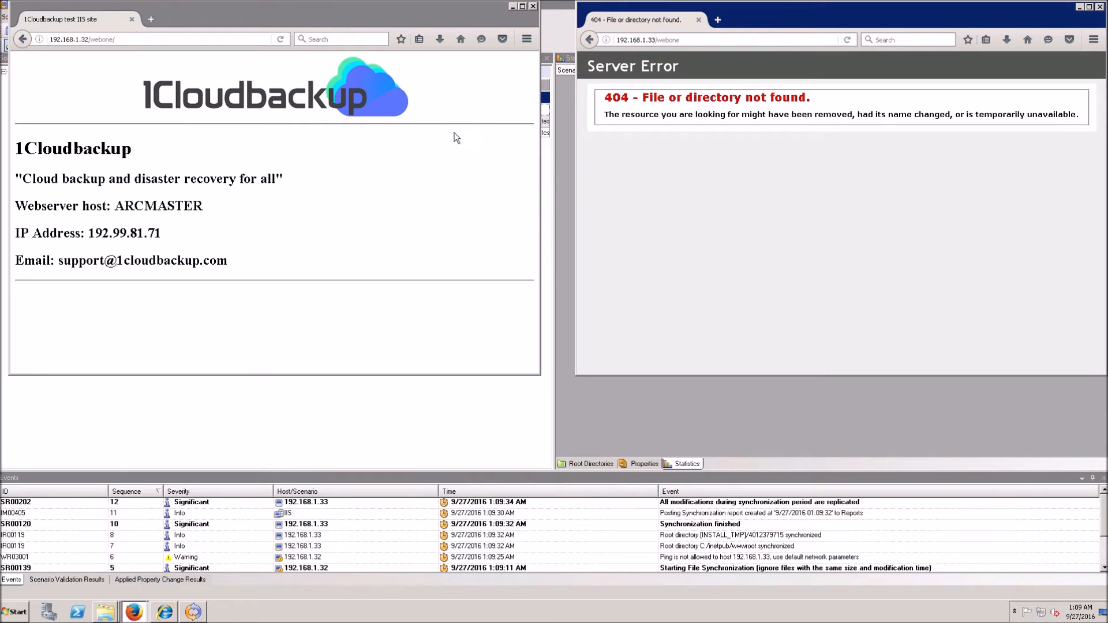
left_click(726, 44)
key("Return")
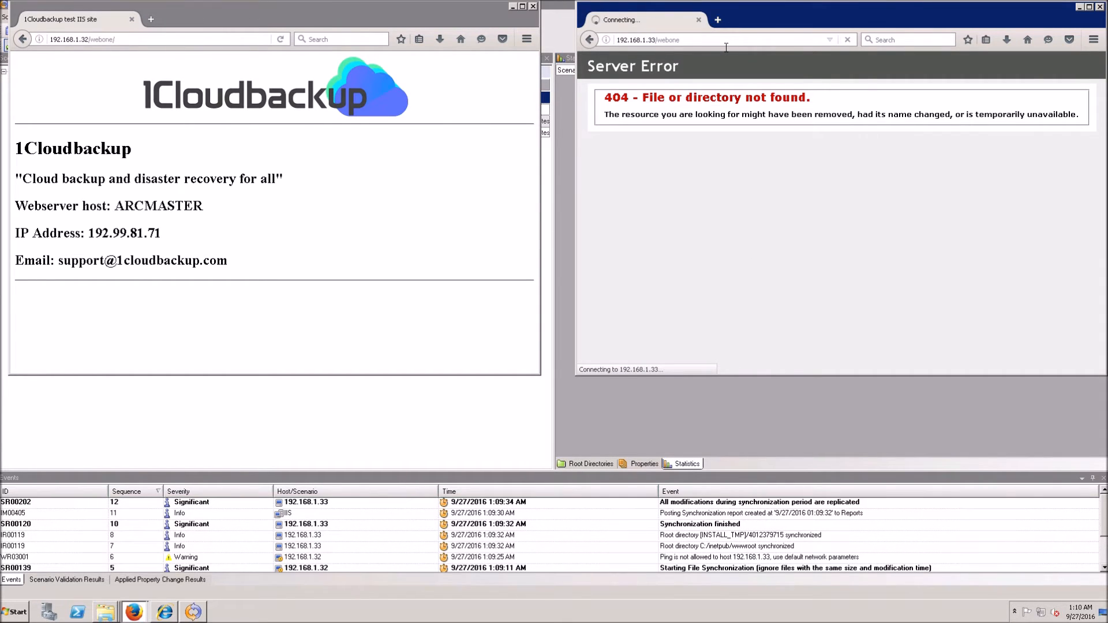
left_click(227, 44)
left_click(227, 44)
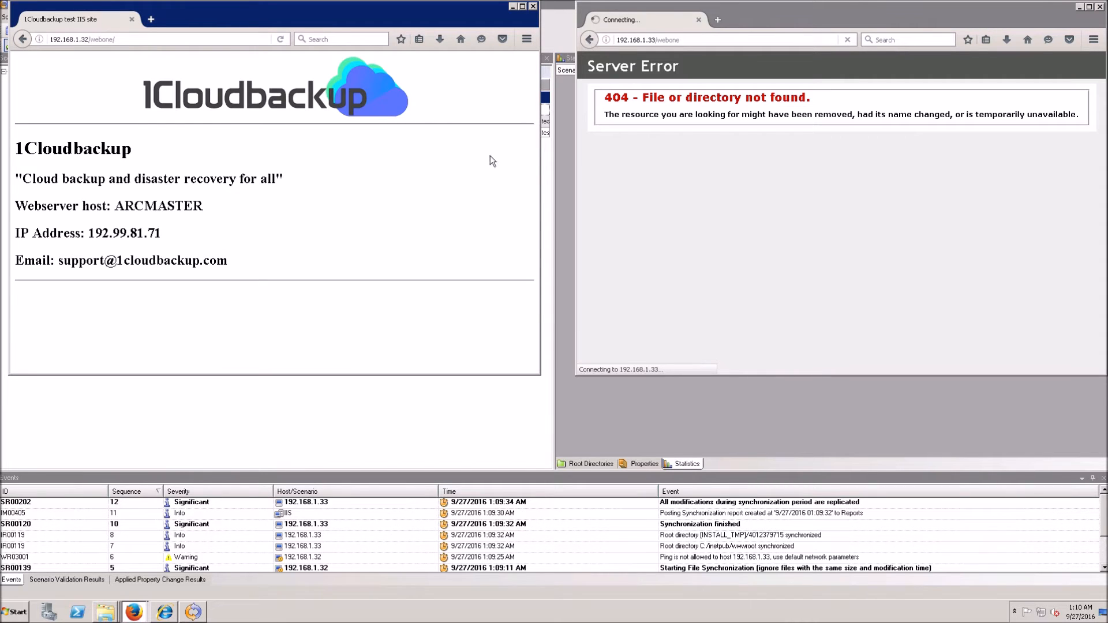
left_click(636, 414)
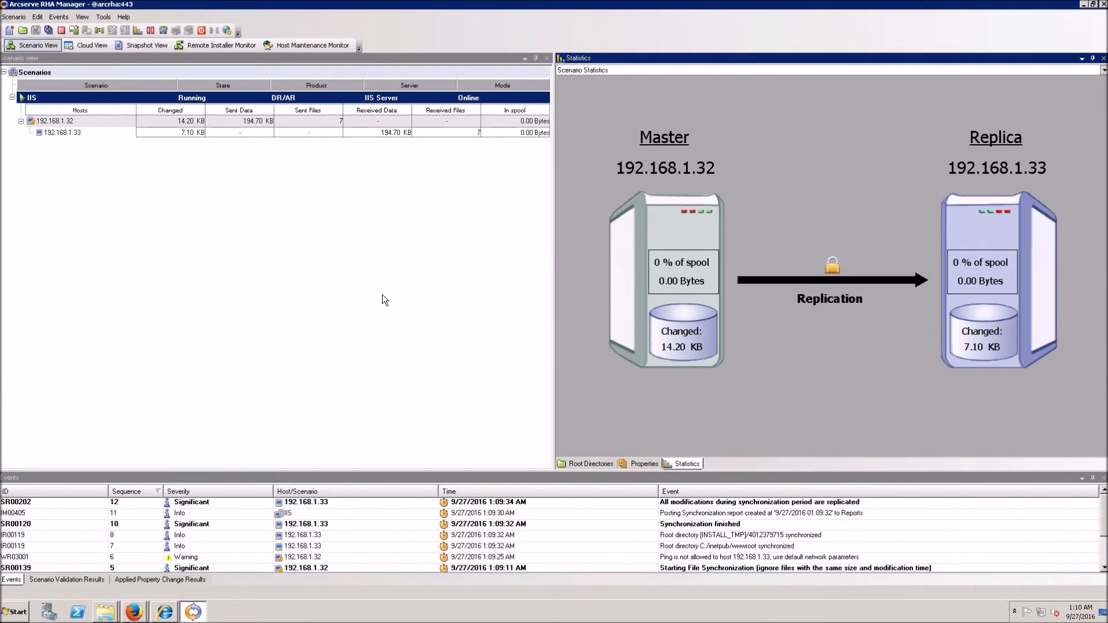
Step: From the IIS scenario's context menu, launch Replica Integrity Testing with Manual testing selected
right_click(61, 98)
left_click(115, 196)
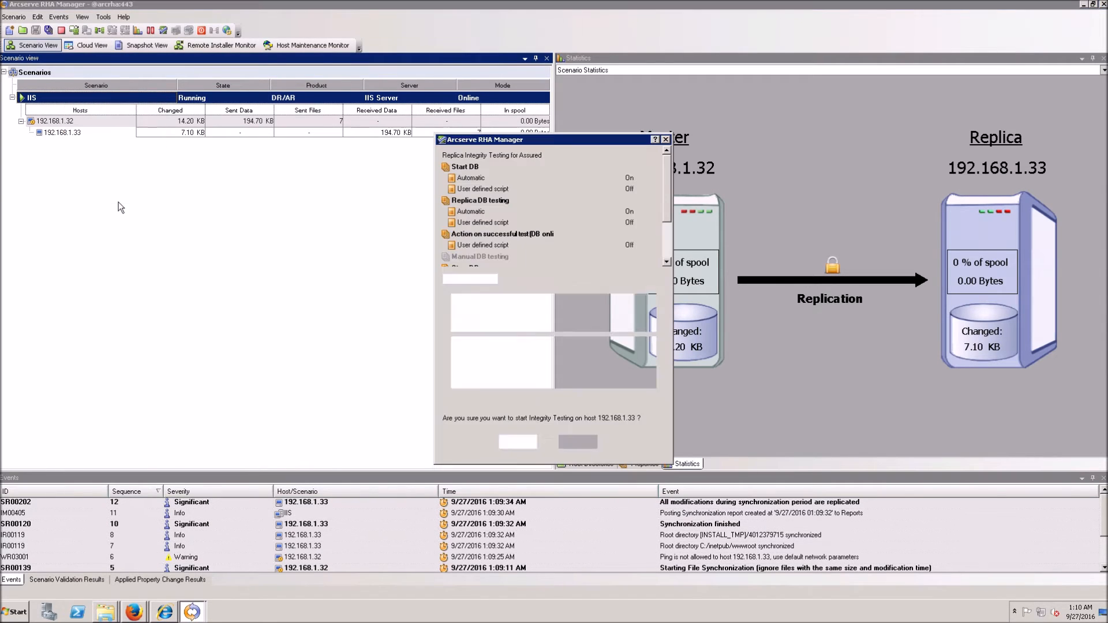
left_click(447, 279)
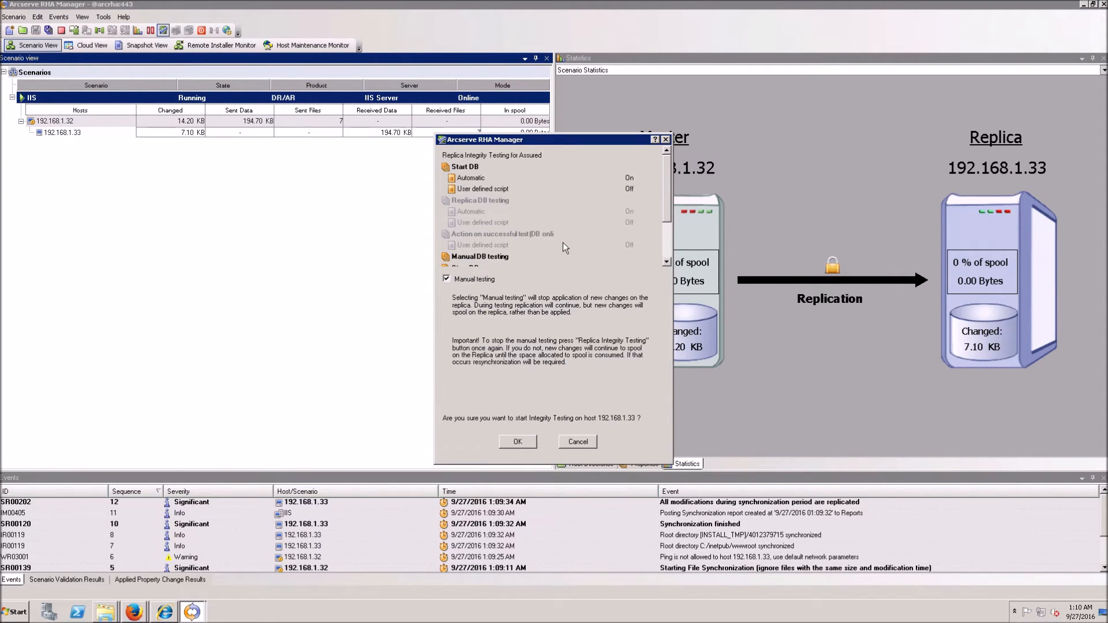
left_click(526, 444)
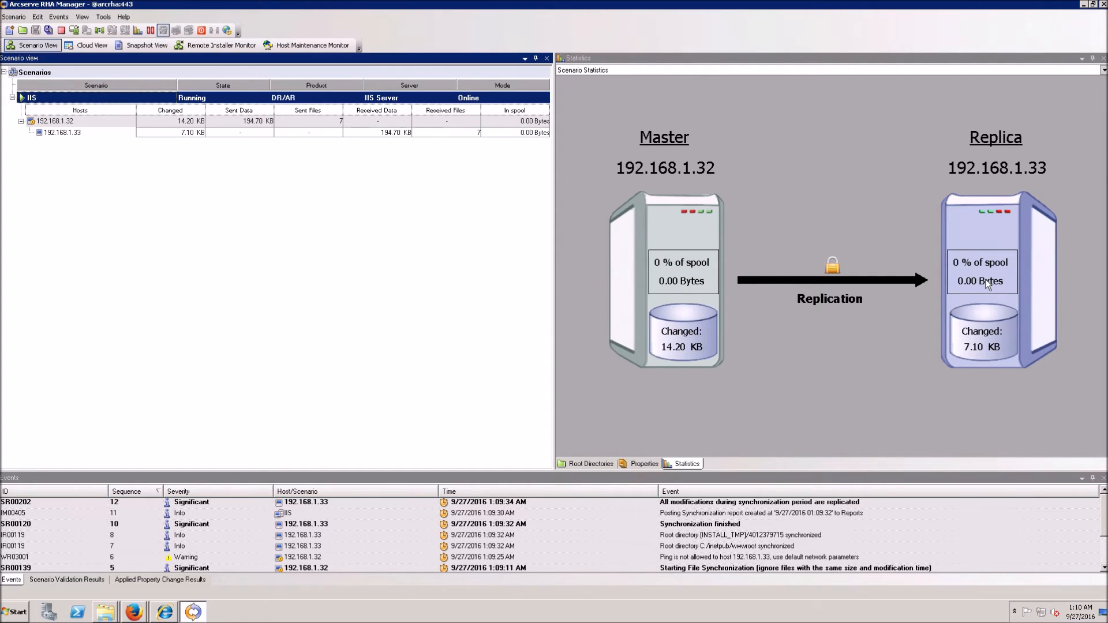
Step: Reload the 192.168.1.33 webone page, now showing the 1Cloudbackup site like the master
left_click(140, 614)
left_click(136, 587)
left_click(136, 613)
left_click(134, 576)
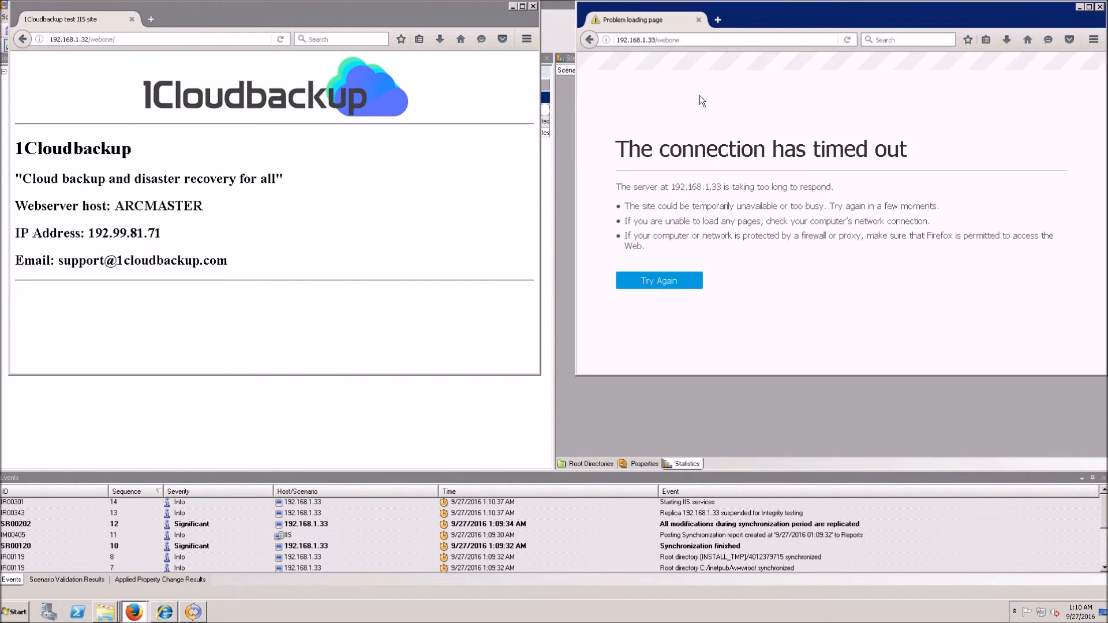
left_click(699, 41)
key("Return")
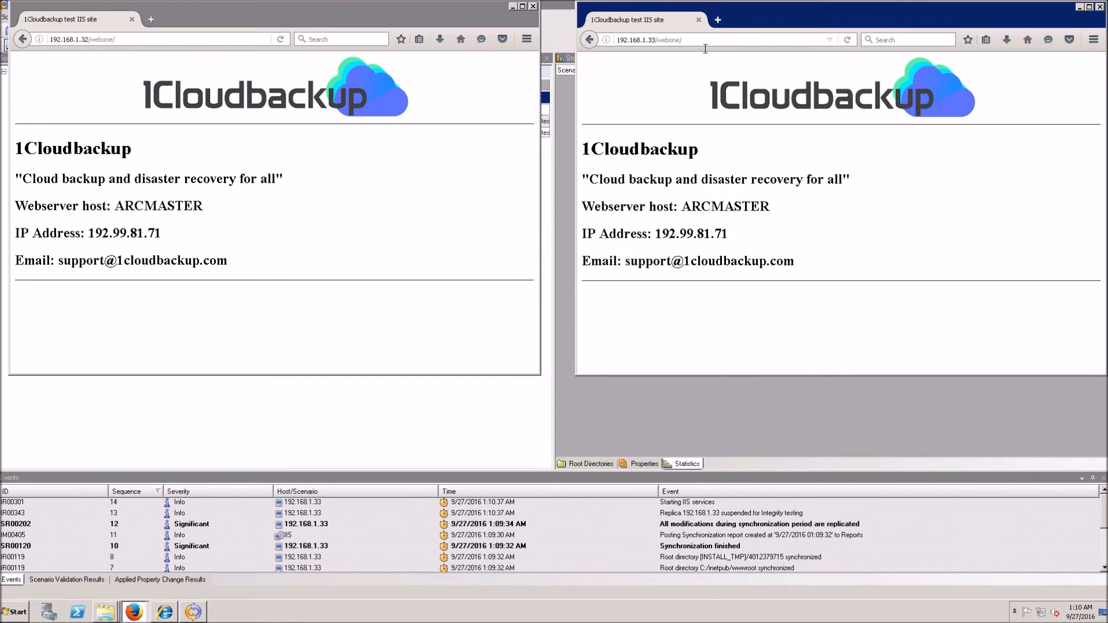
left_click(205, 47)
left_click(205, 47)
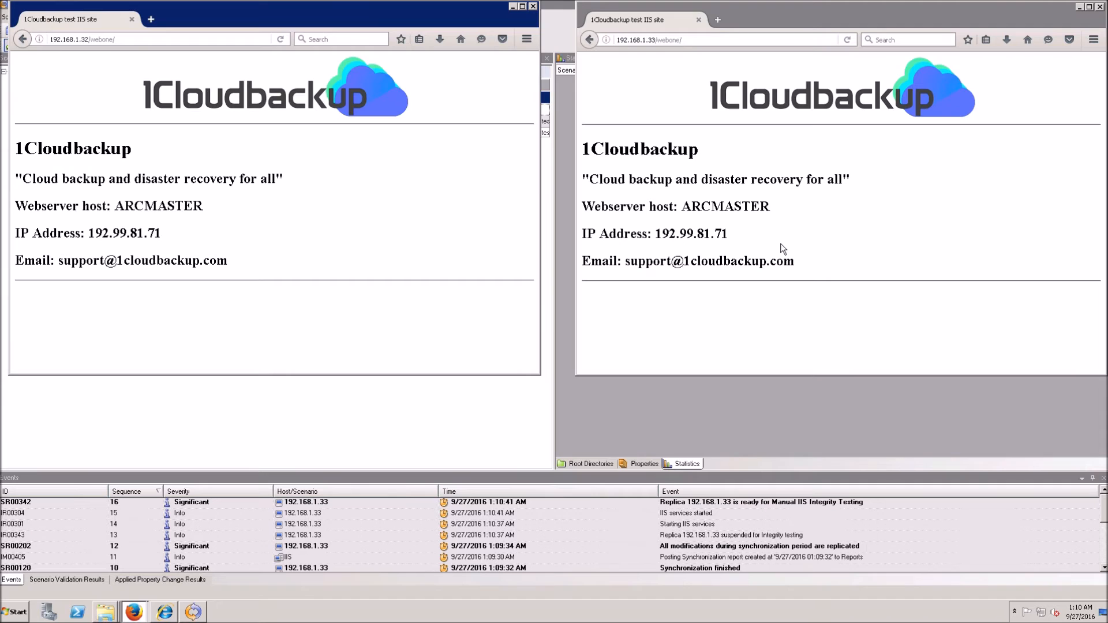
left_click(526, 420)
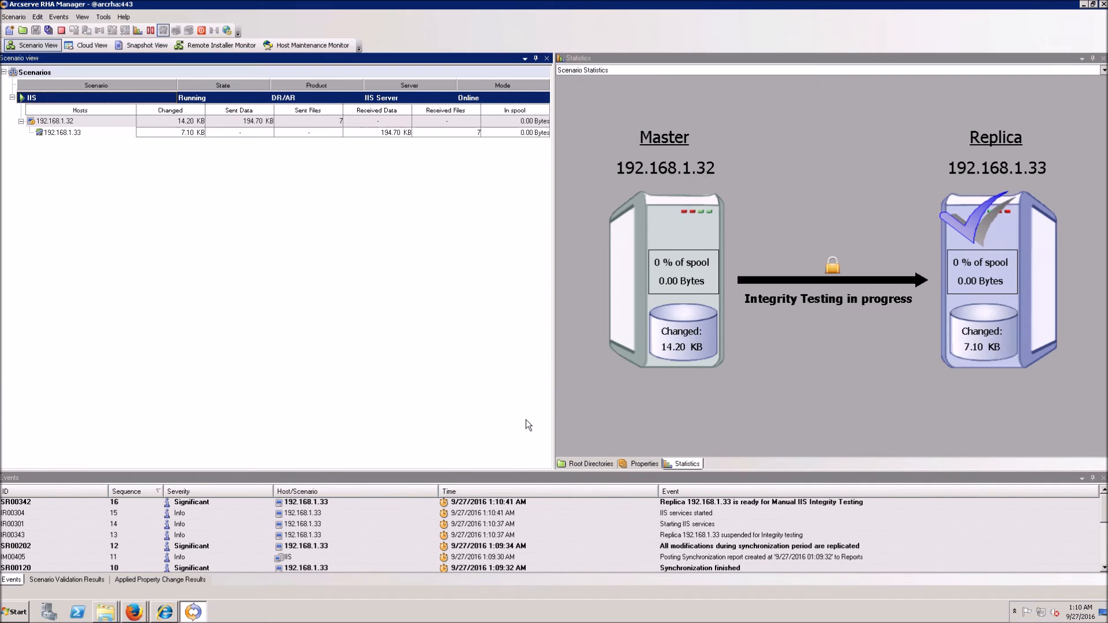
Step: Stop Replica Integrity Testing on the IIS scenario so replication to 192.168.1.33 resumes
right_click(85, 105)
left_click(139, 199)
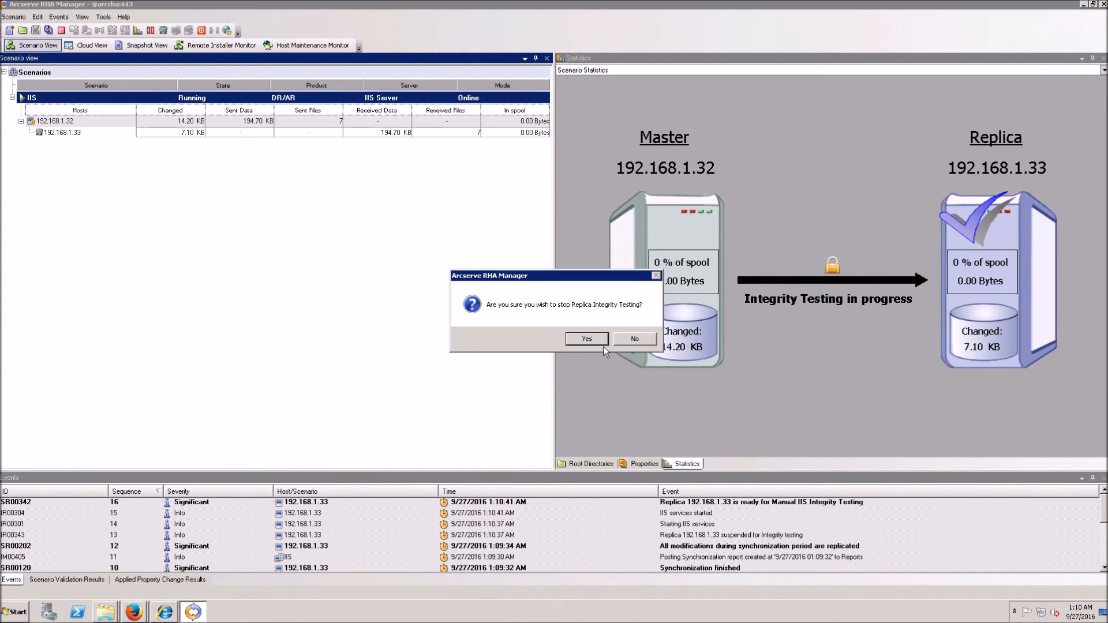
left_click(601, 340)
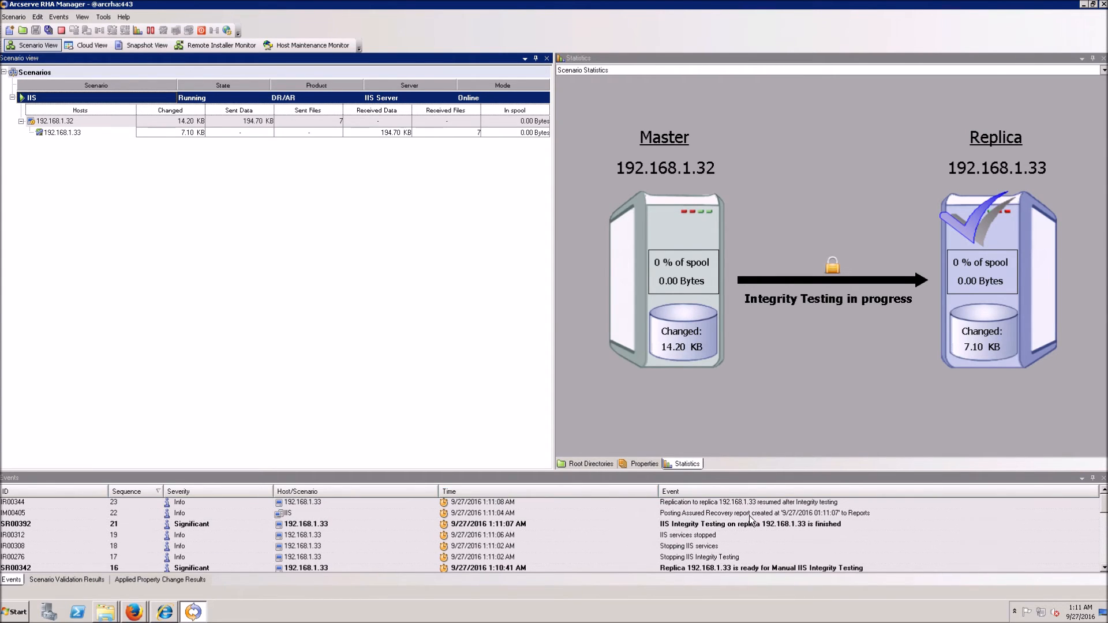
Step: Restore both Firefox windows and reload the replica and master webone pages
left_click(134, 612)
left_click(125, 587)
left_click(144, 612)
left_click(137, 580)
key("Return")
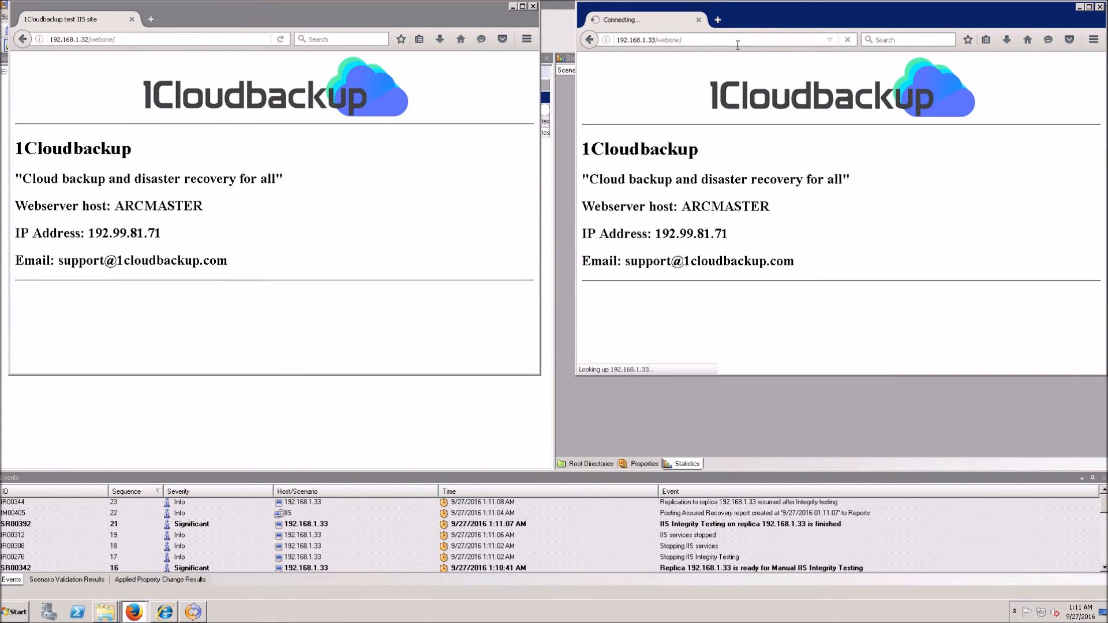
left_click(141, 44)
key("Return")
left_click(723, 48)
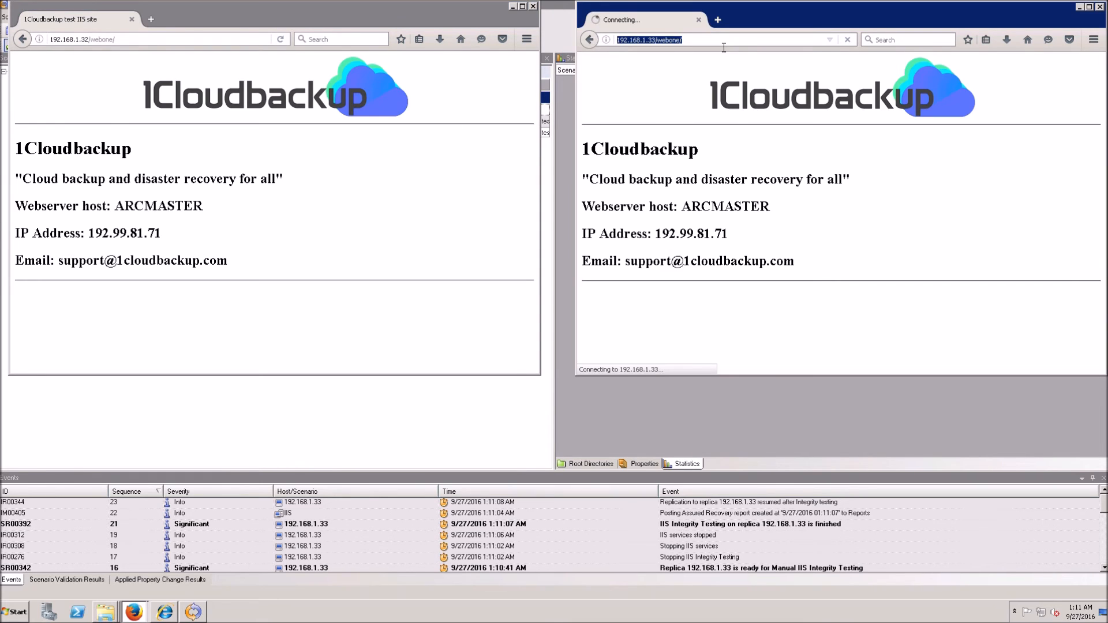